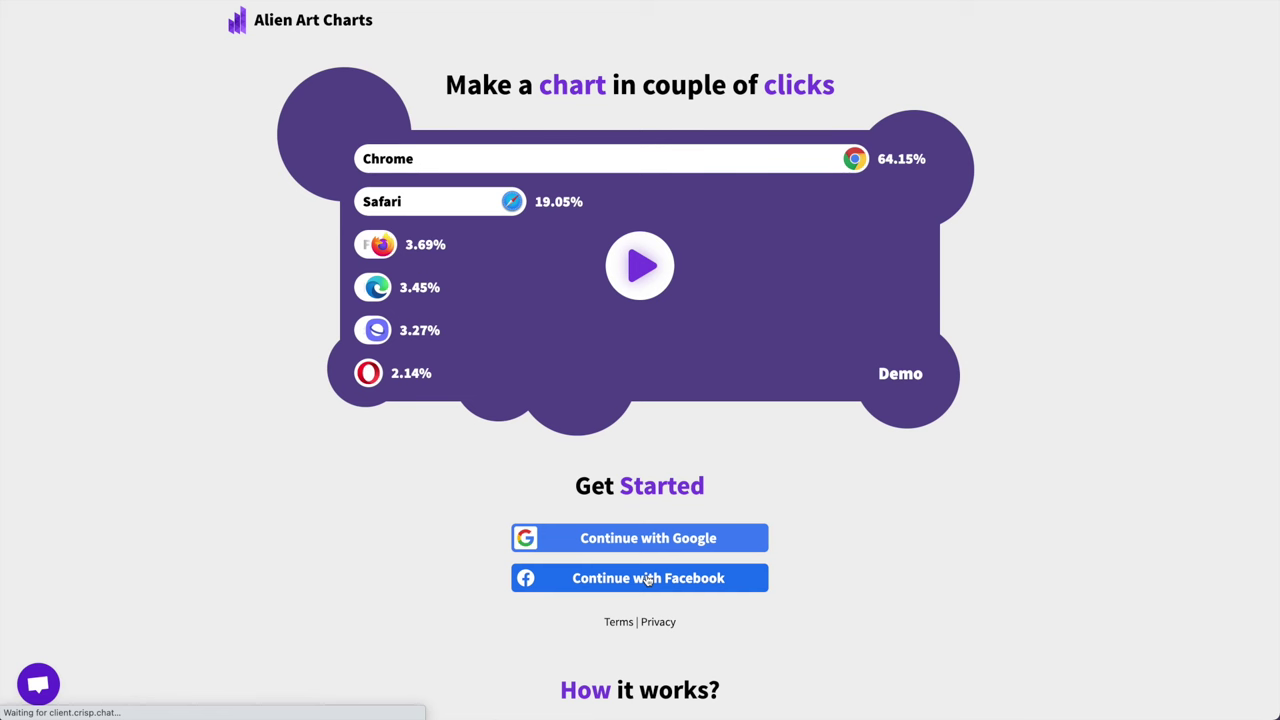
Step: Sign in with Facebook and create a landscape (YouTube) Bar Chart Race project titled 'Top Browsers'
{"action": "left_click", "coordinate": [648, 578]}
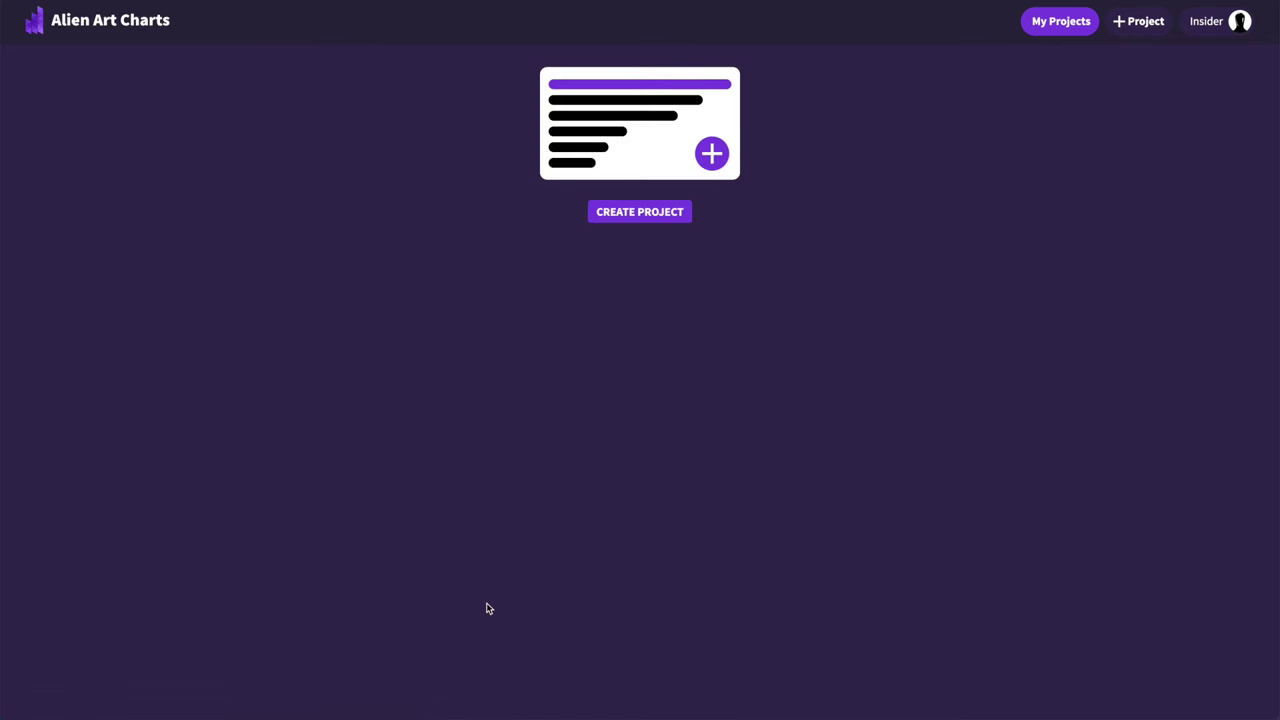
{"action": "left_click", "coordinate": [1138, 28]}
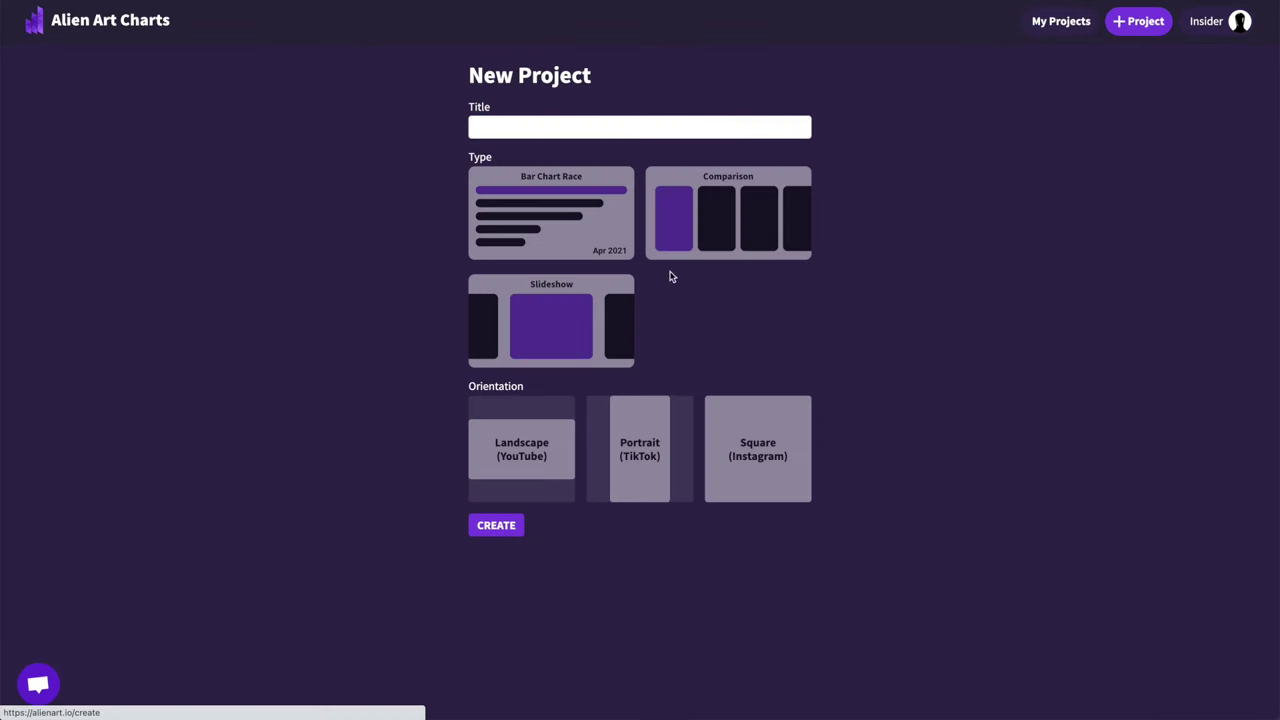
{"action": "left_click", "coordinate": [556, 131]}
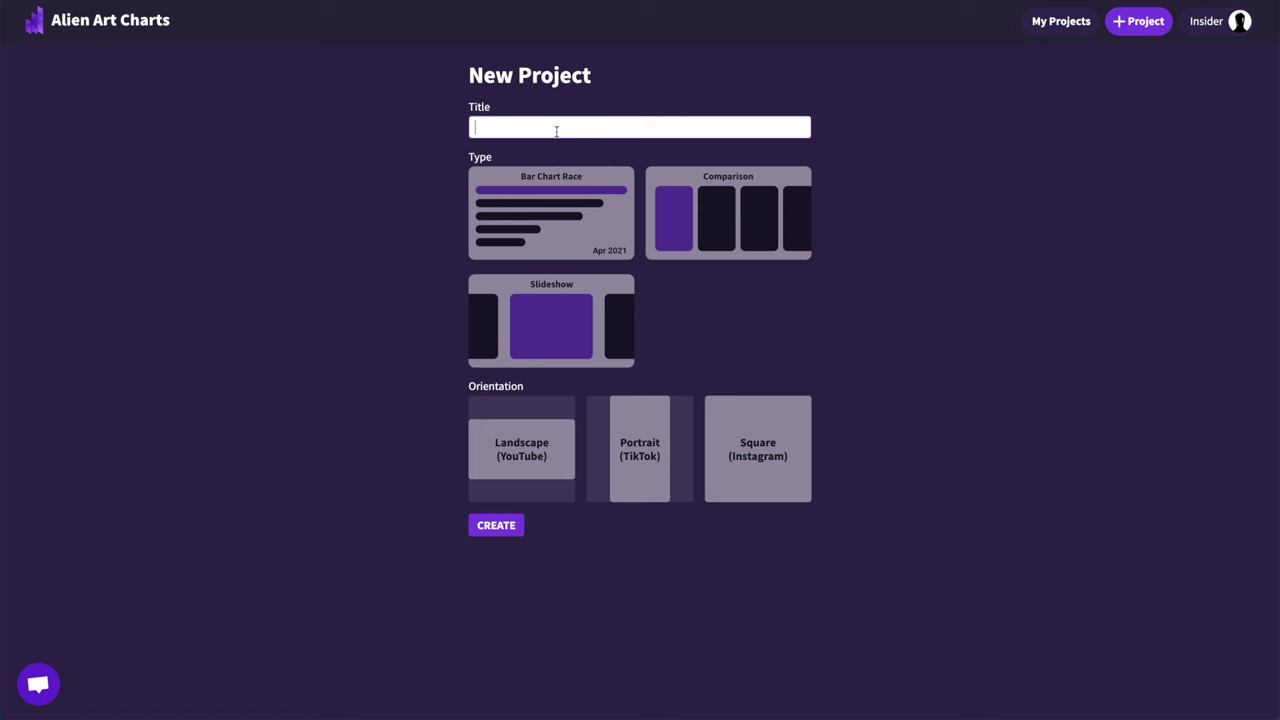
{"action": "left_click", "coordinate": [542, 222]}
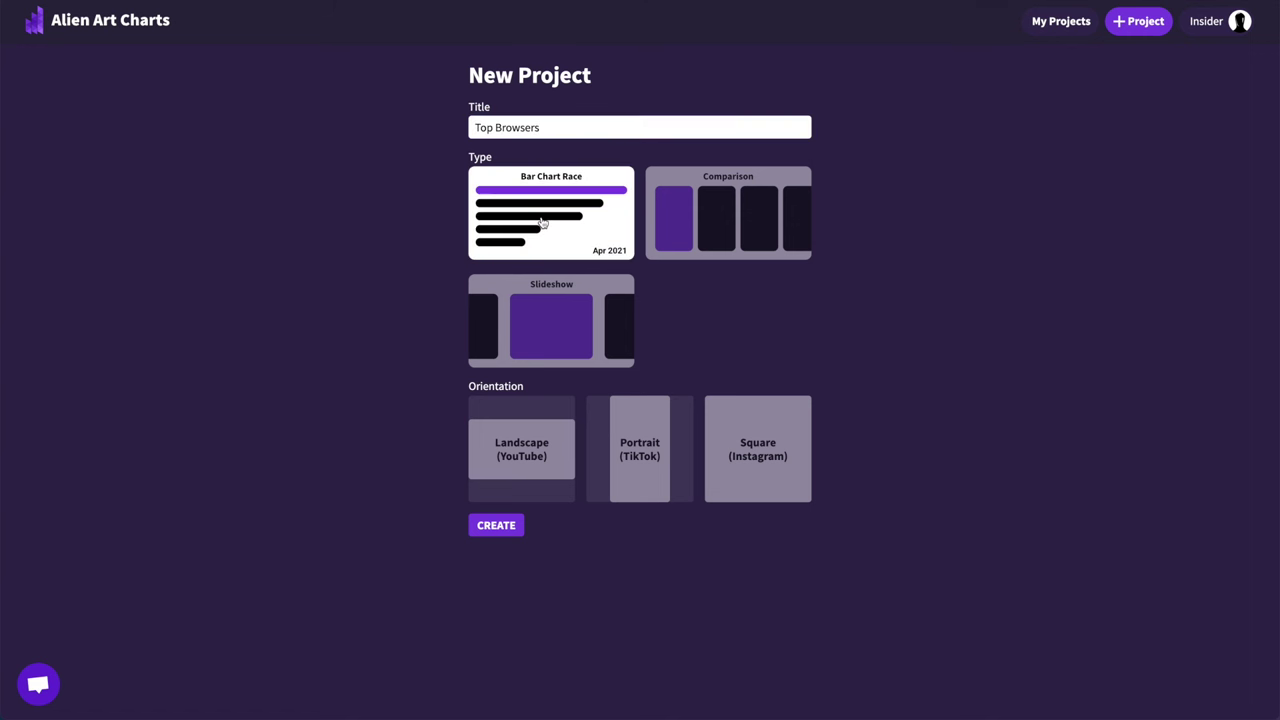
{"action": "left_click", "coordinate": [528, 437]}
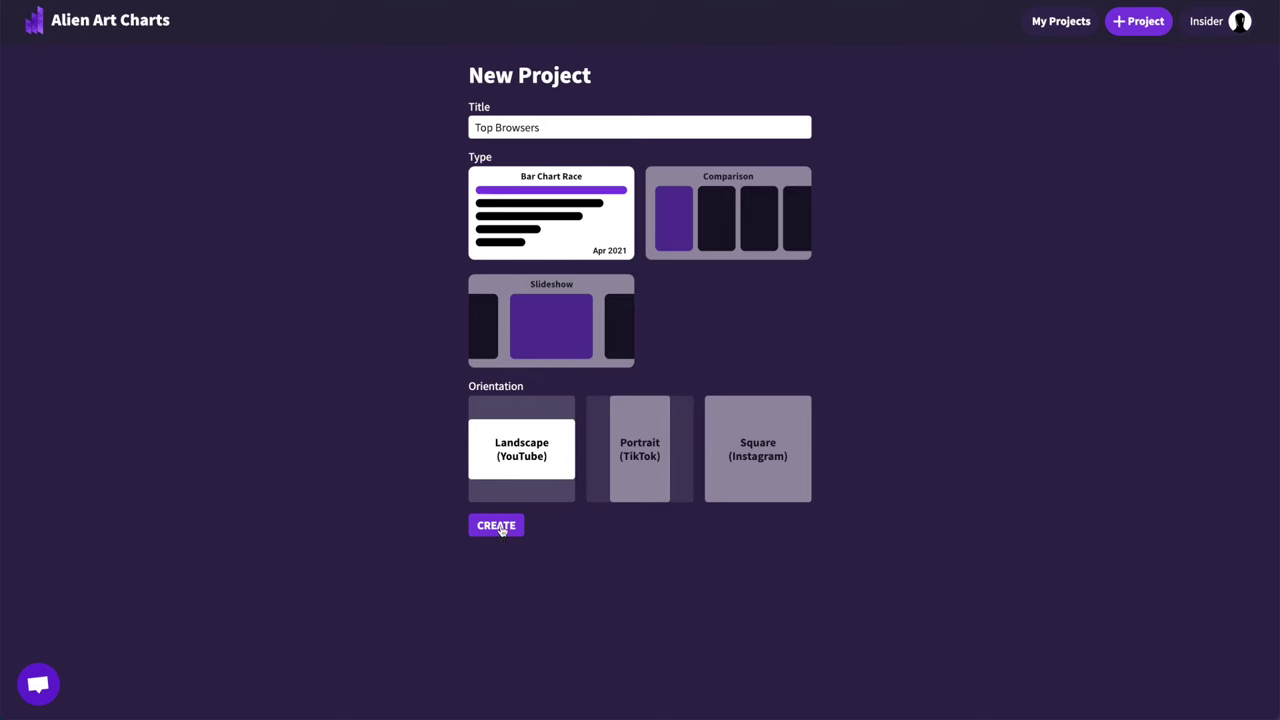
{"action": "left_click", "coordinate": [512, 536]}
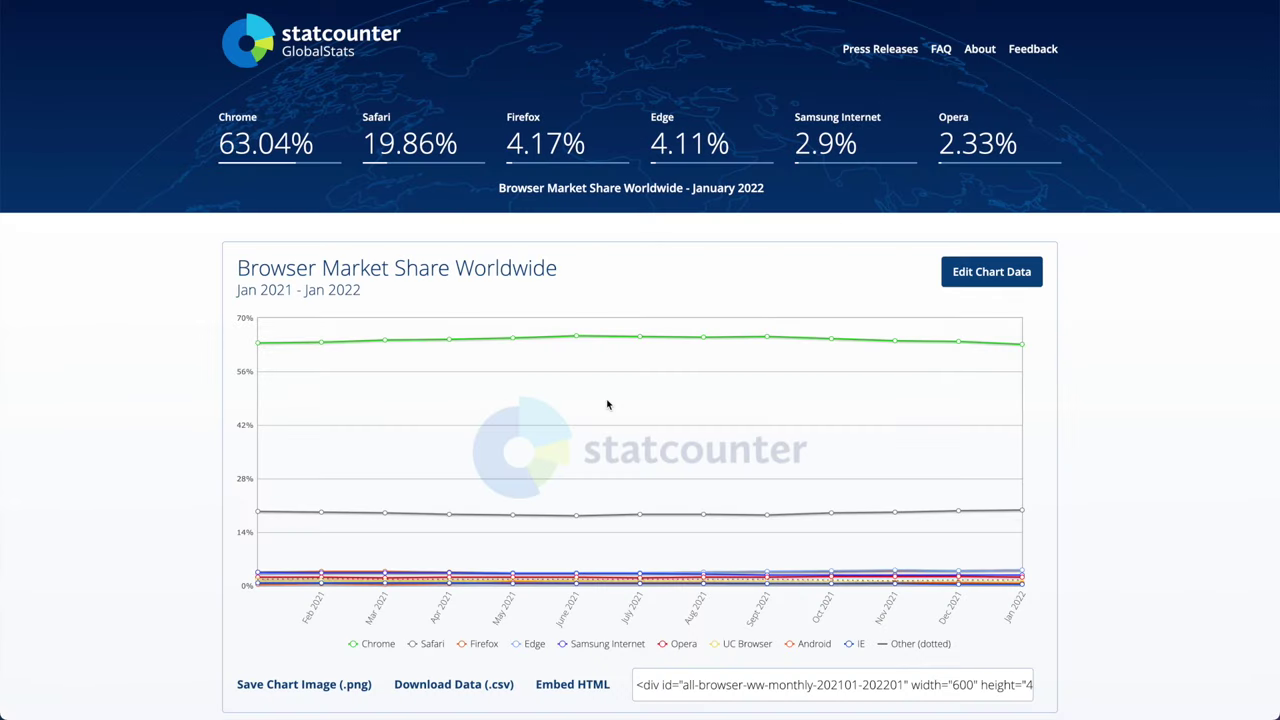
Step: Set the browser share chart to Jan 2009–Jan 2022 and download its data as CSV
{"action": "left_click", "coordinate": [969, 287]}
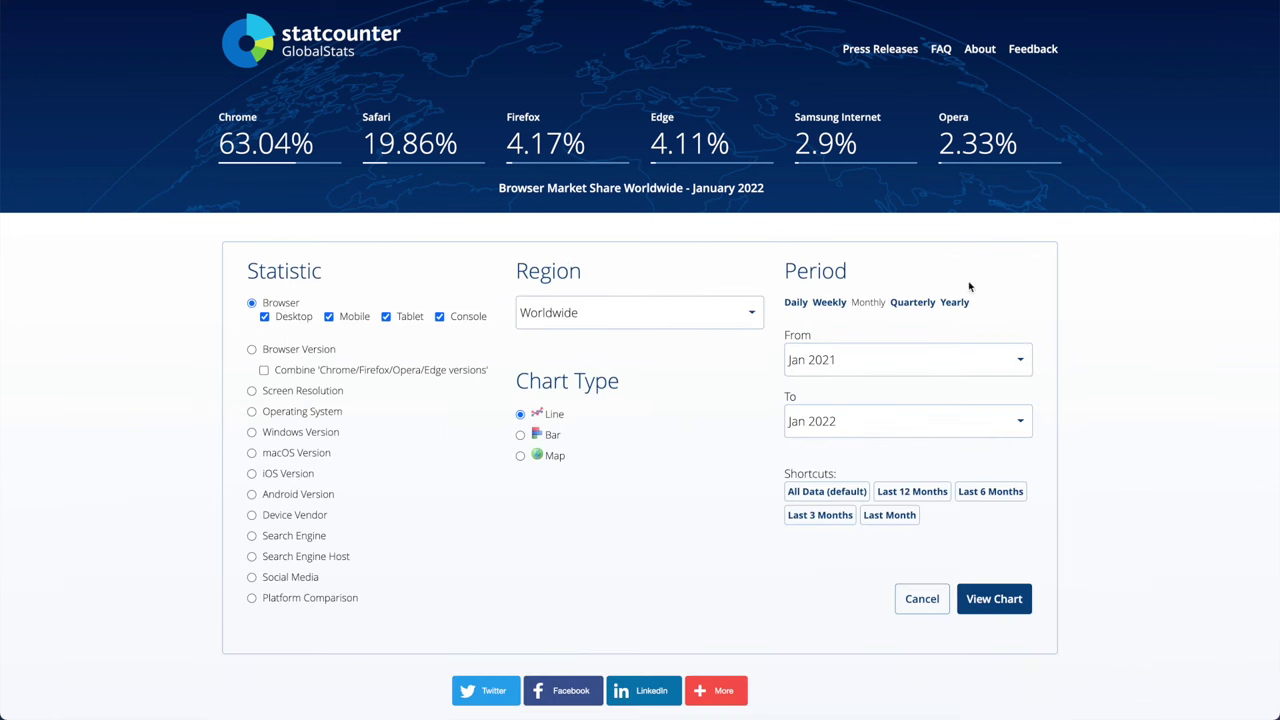
{"action": "left_click", "coordinate": [833, 366]}
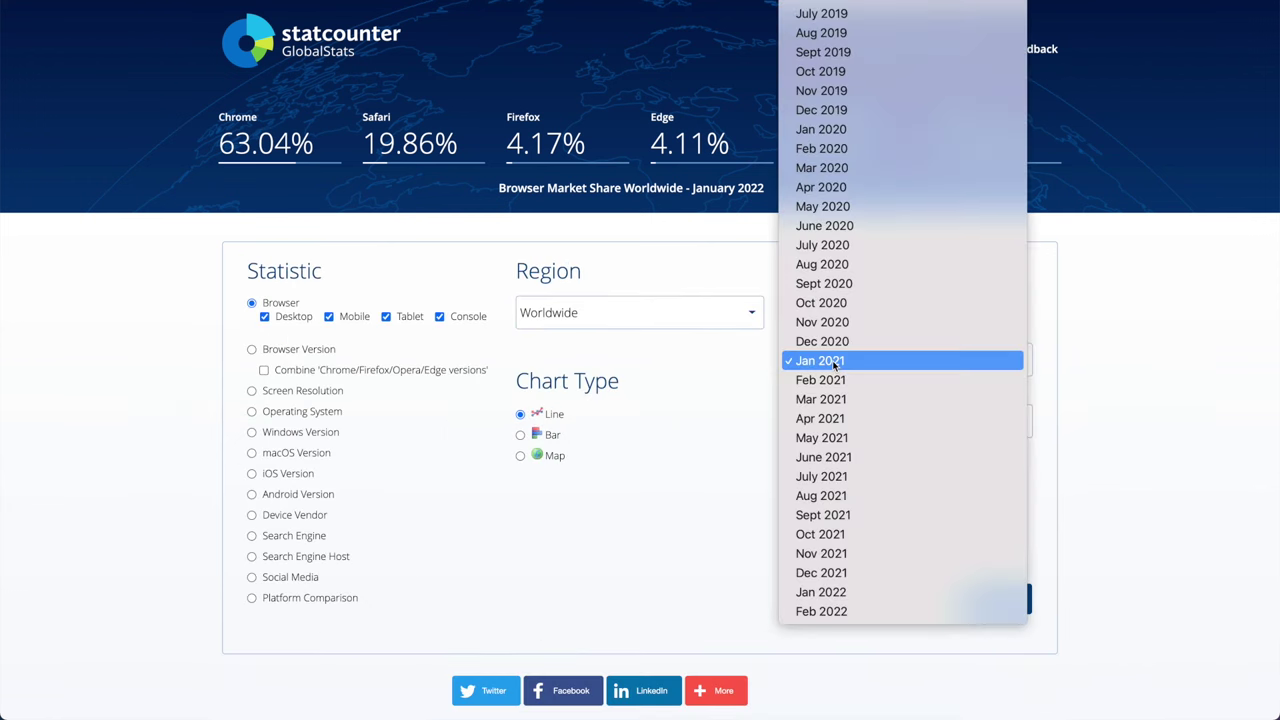
{"action": "left_click", "coordinate": [830, 13]}
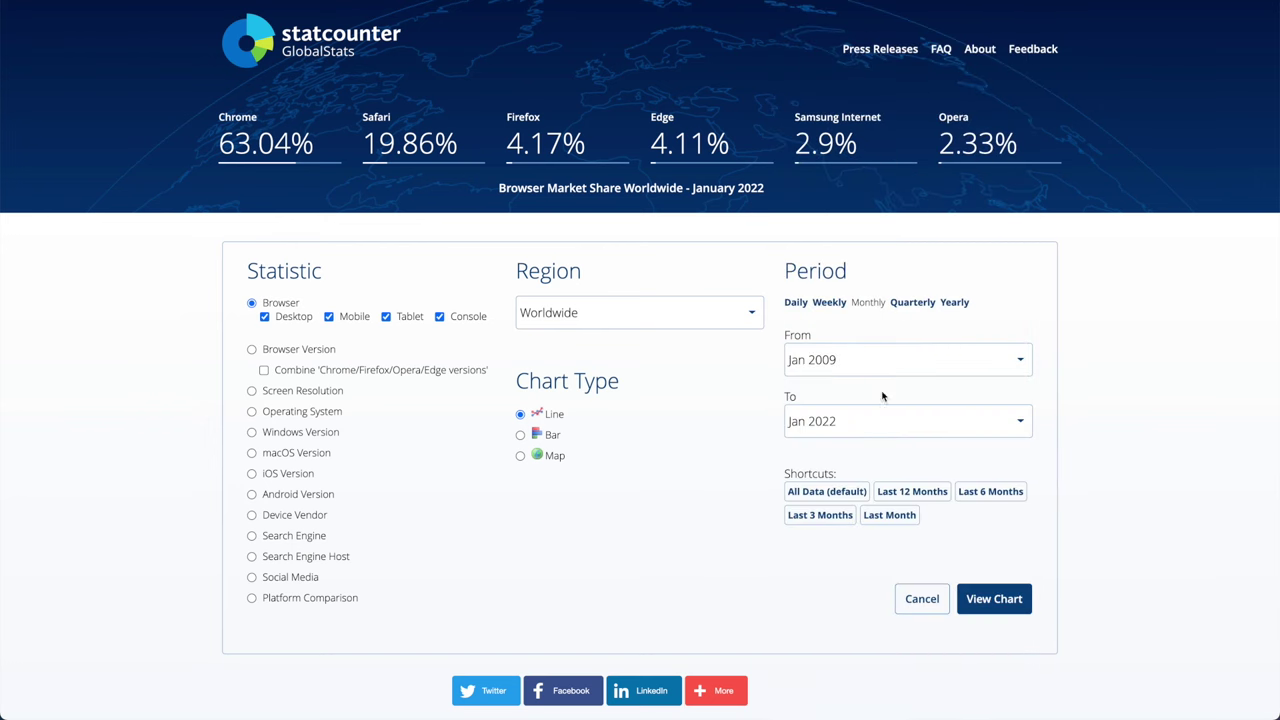
{"action": "left_click", "coordinate": [997, 604]}
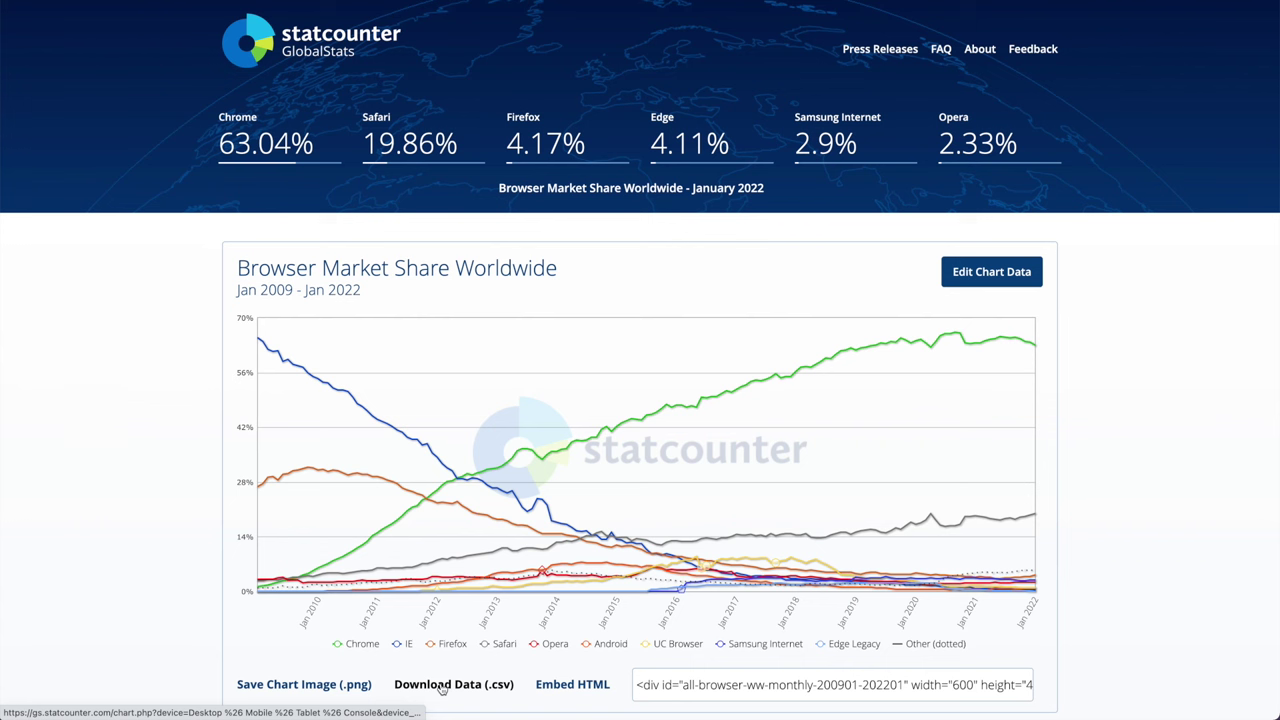
{"action": "left_click", "coordinate": [441, 686]}
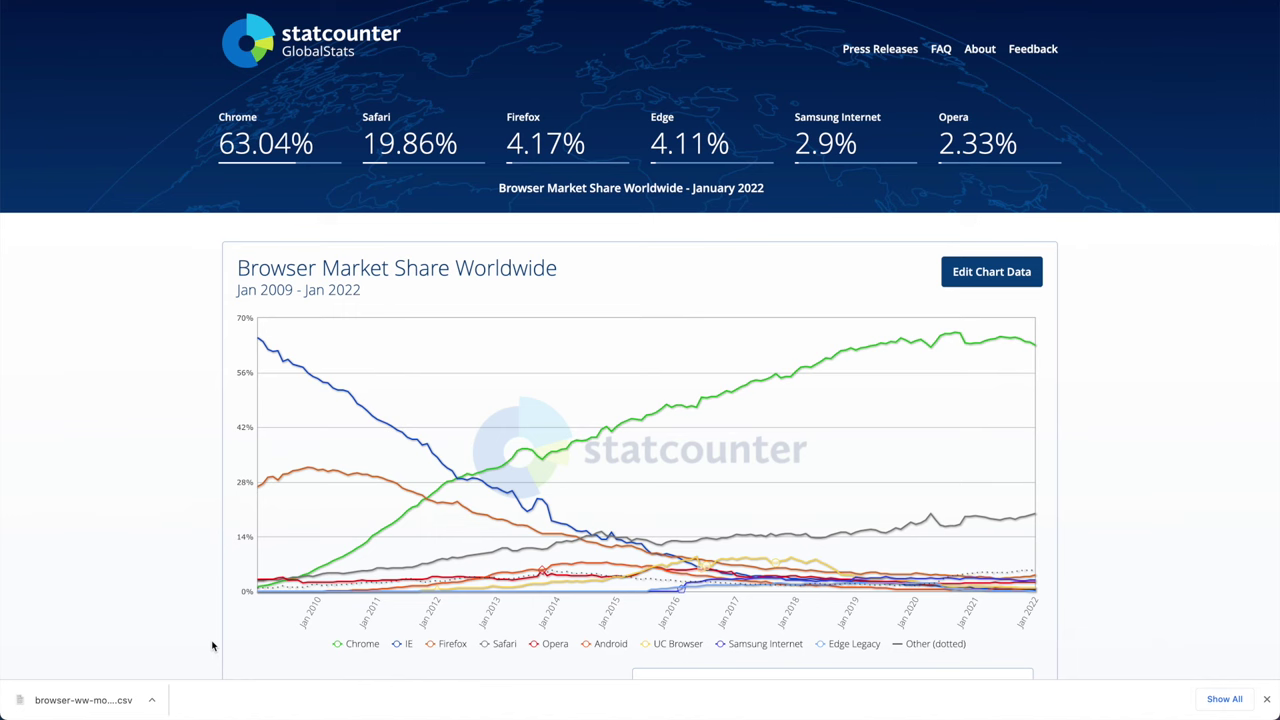
{"action": "key", "text": "ctrl+Tab"}
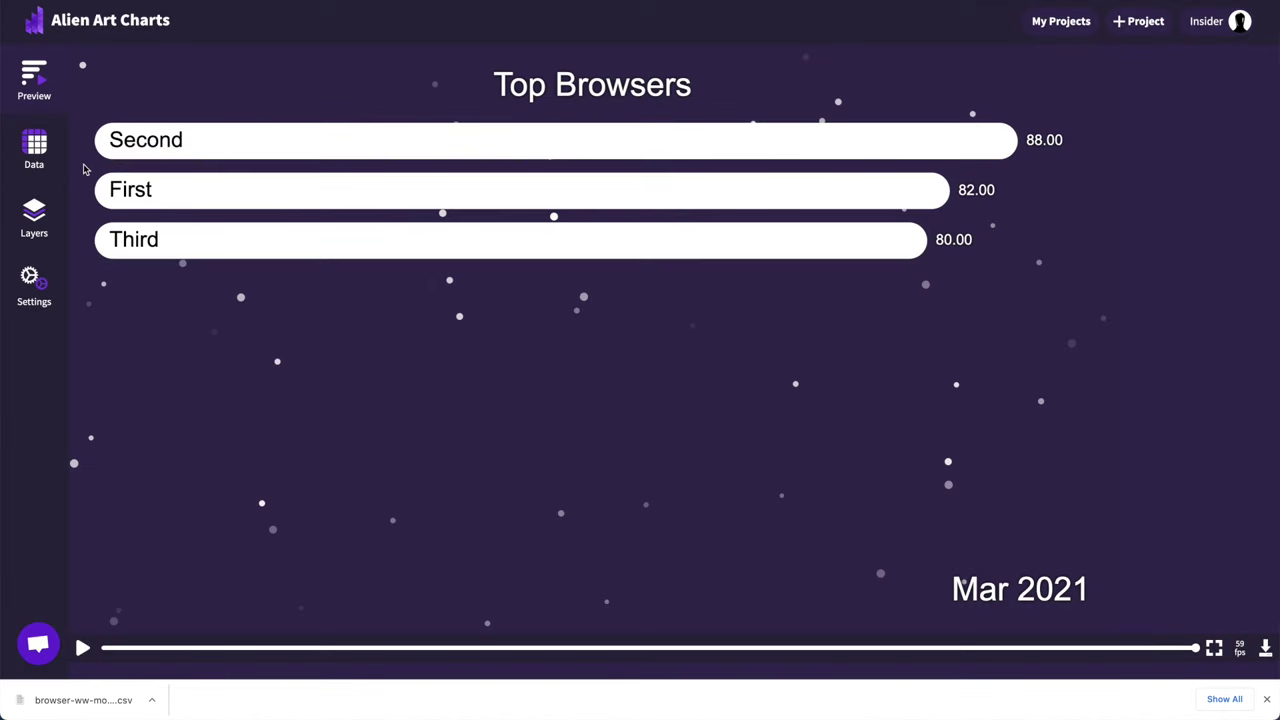
Step: Import the downloaded browser share CSV into the chart data and preview the race
{"action": "left_click", "coordinate": [27, 150]}
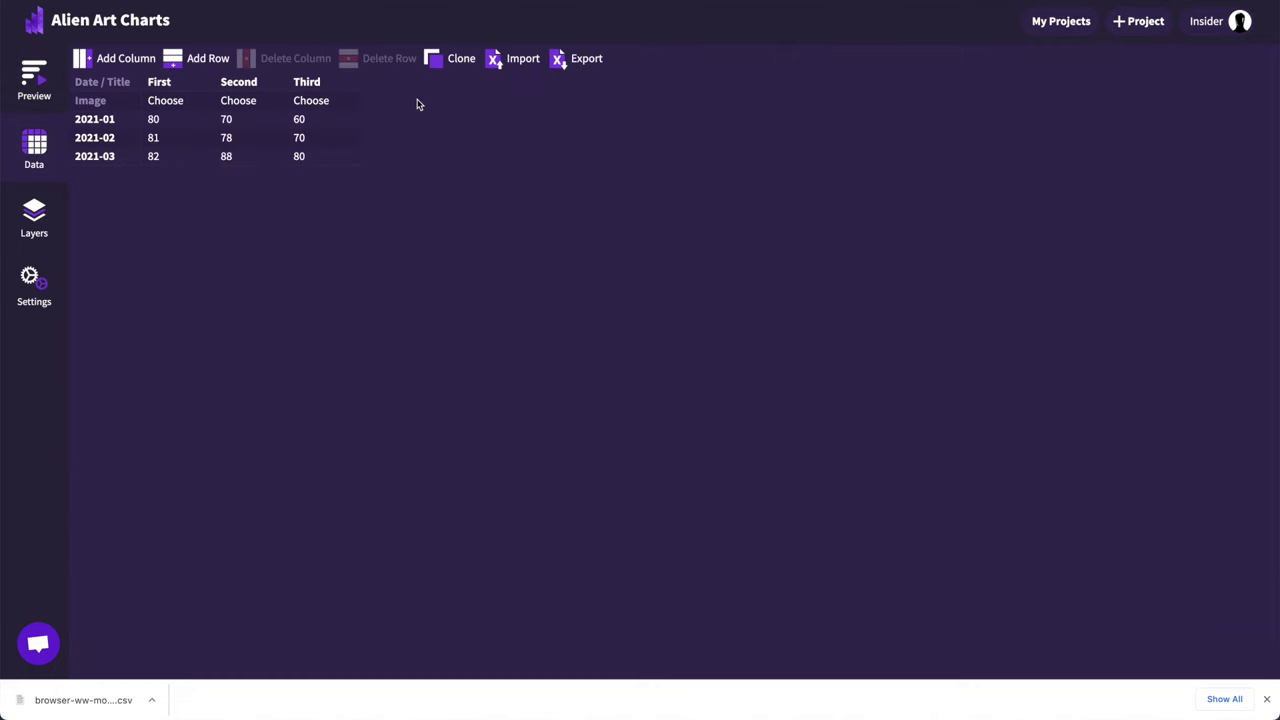
{"action": "left_click", "coordinate": [503, 62]}
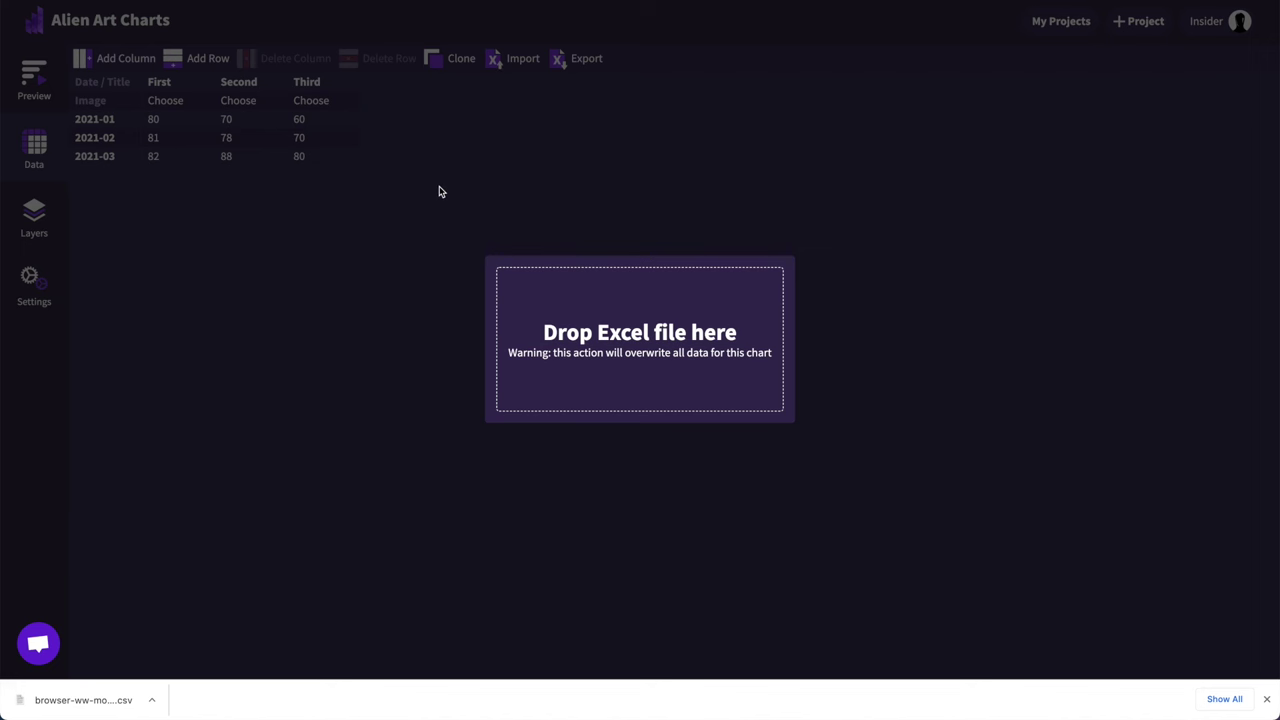
{"action": "left_click_drag", "start_coordinate": [109, 697], "coordinate": [607, 372]}
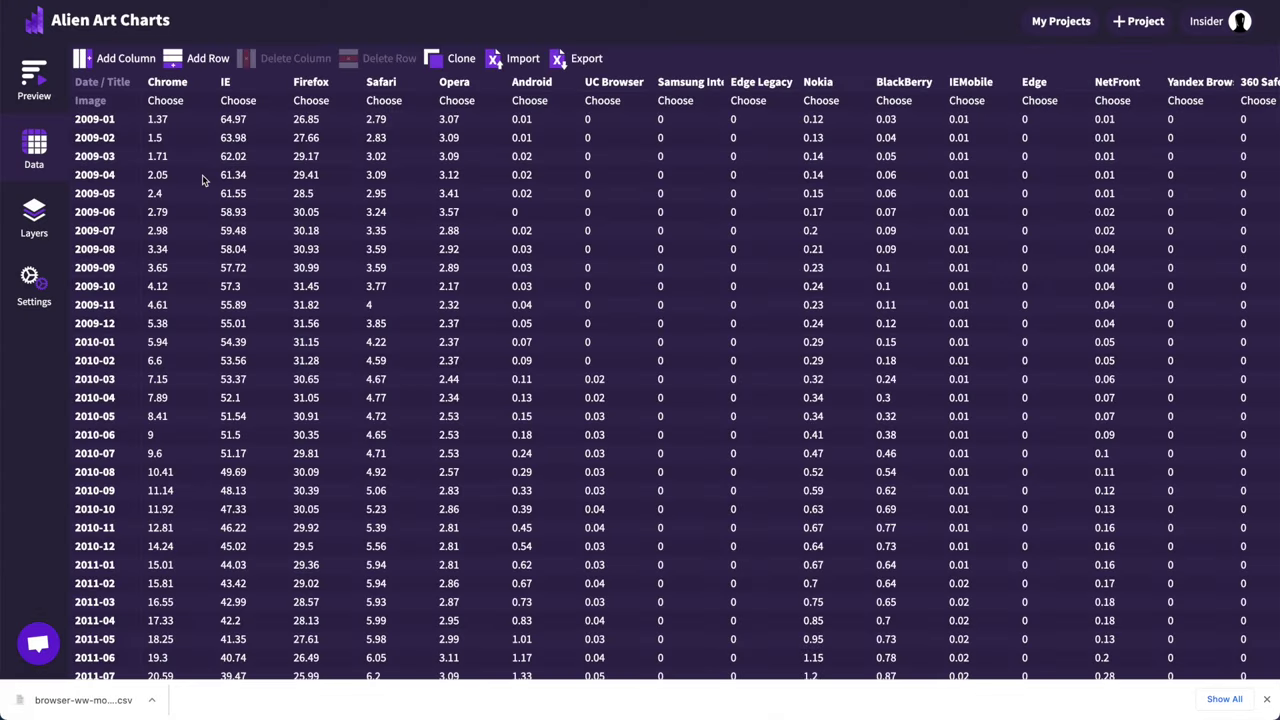
{"action": "left_click", "coordinate": [35, 68]}
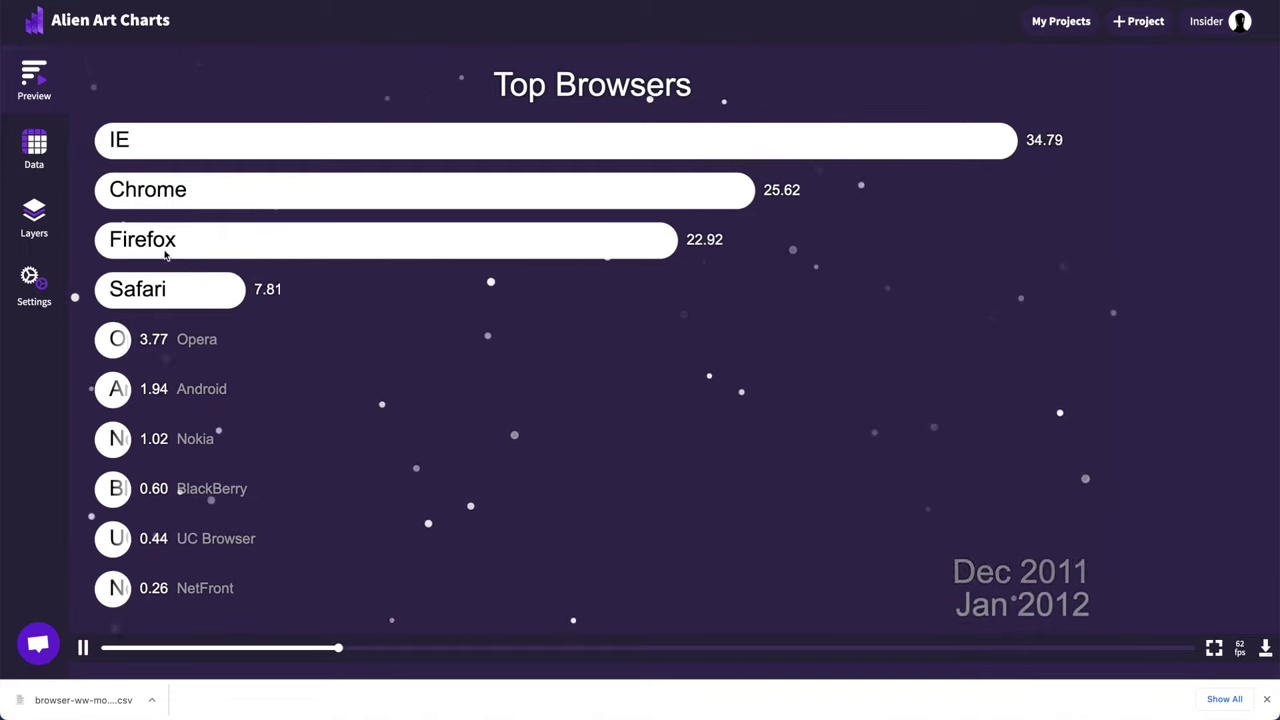
Step: Change the video duration from 60 to 180 seconds and preview the race
{"action": "left_click", "coordinate": [50, 228]}
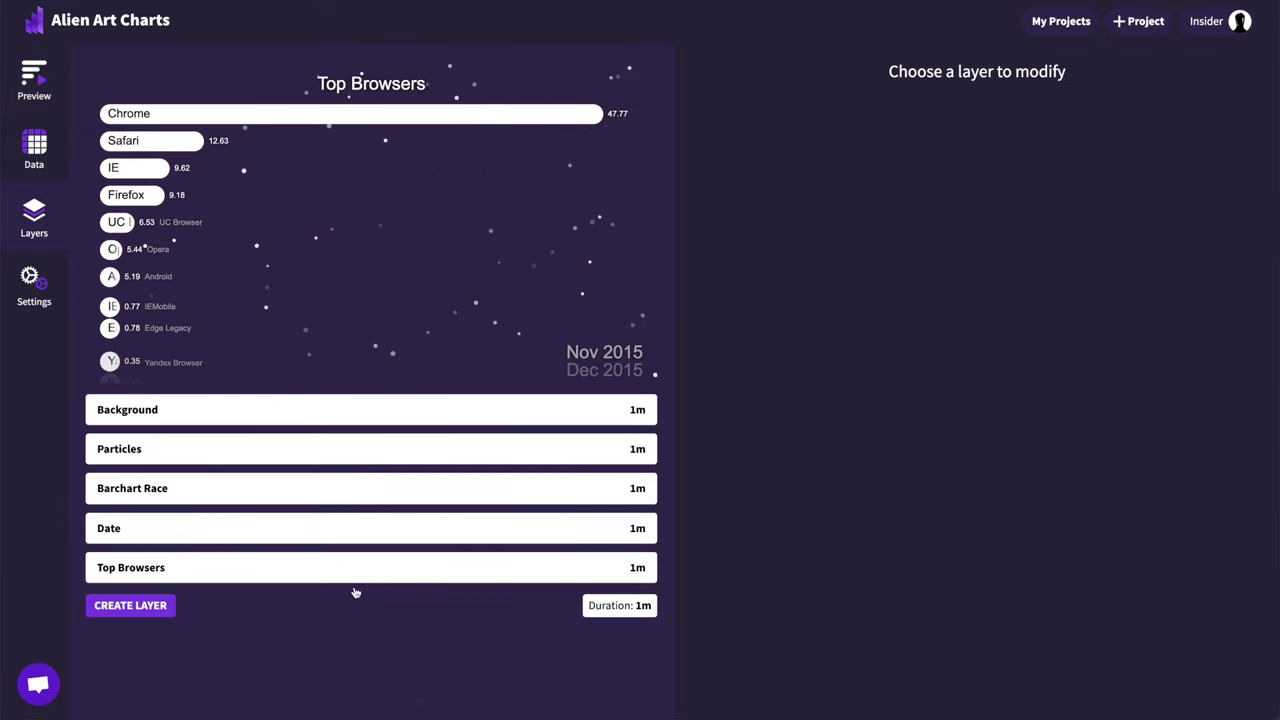
{"action": "left_click", "coordinate": [614, 607]}
{"action": "left_click_drag", "start_coordinate": [876, 124], "coordinate": [800, 127]}
{"action": "type", "text": "180"}
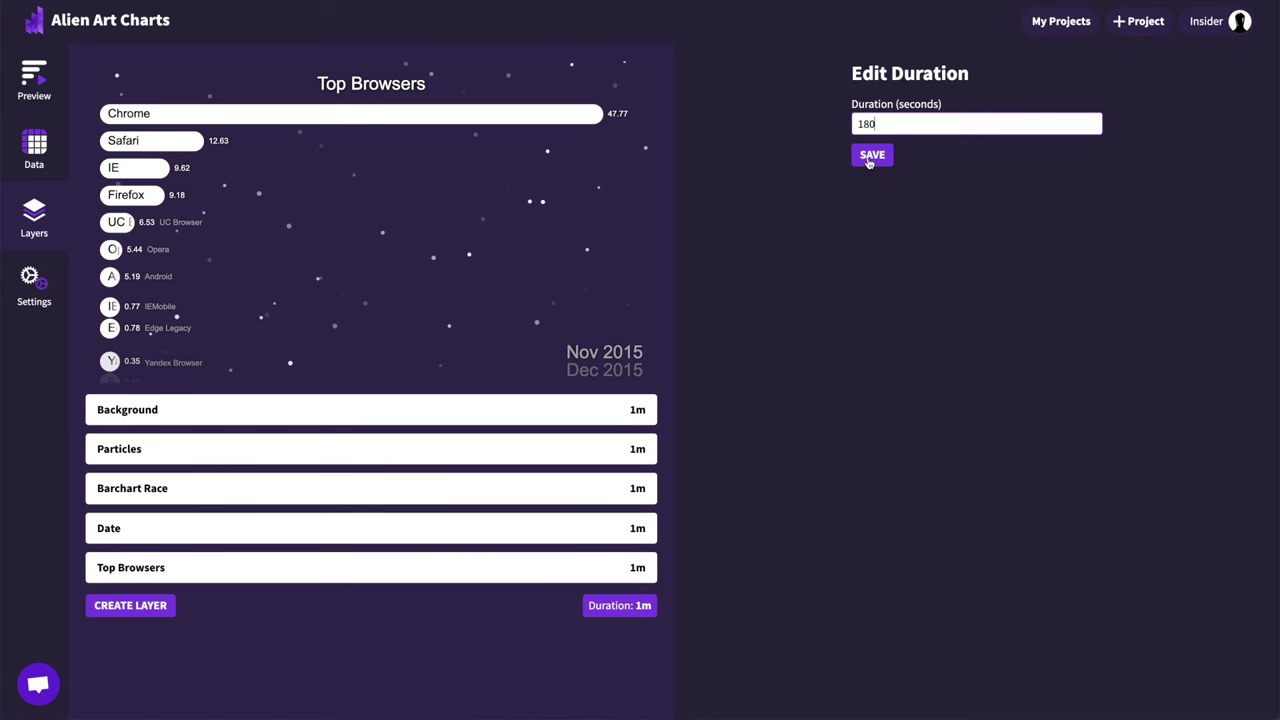
{"action": "left_click", "coordinate": [871, 156]}
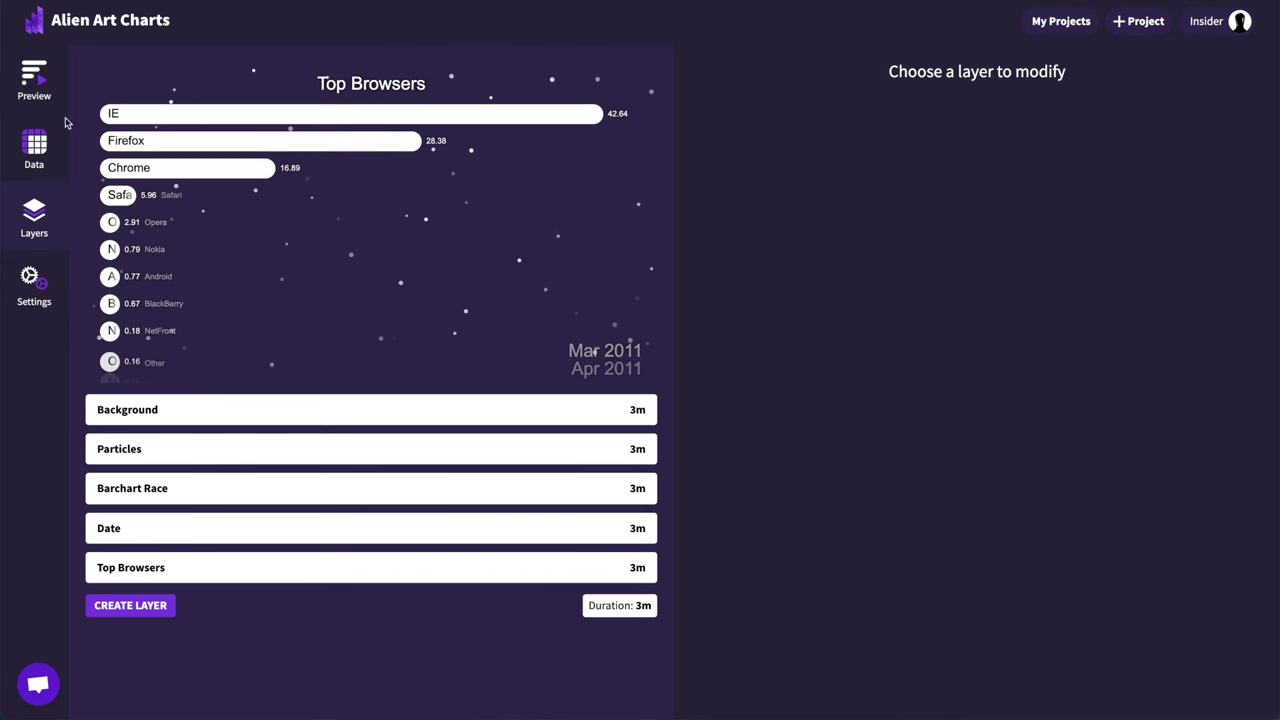
{"action": "left_click", "coordinate": [34, 80]}
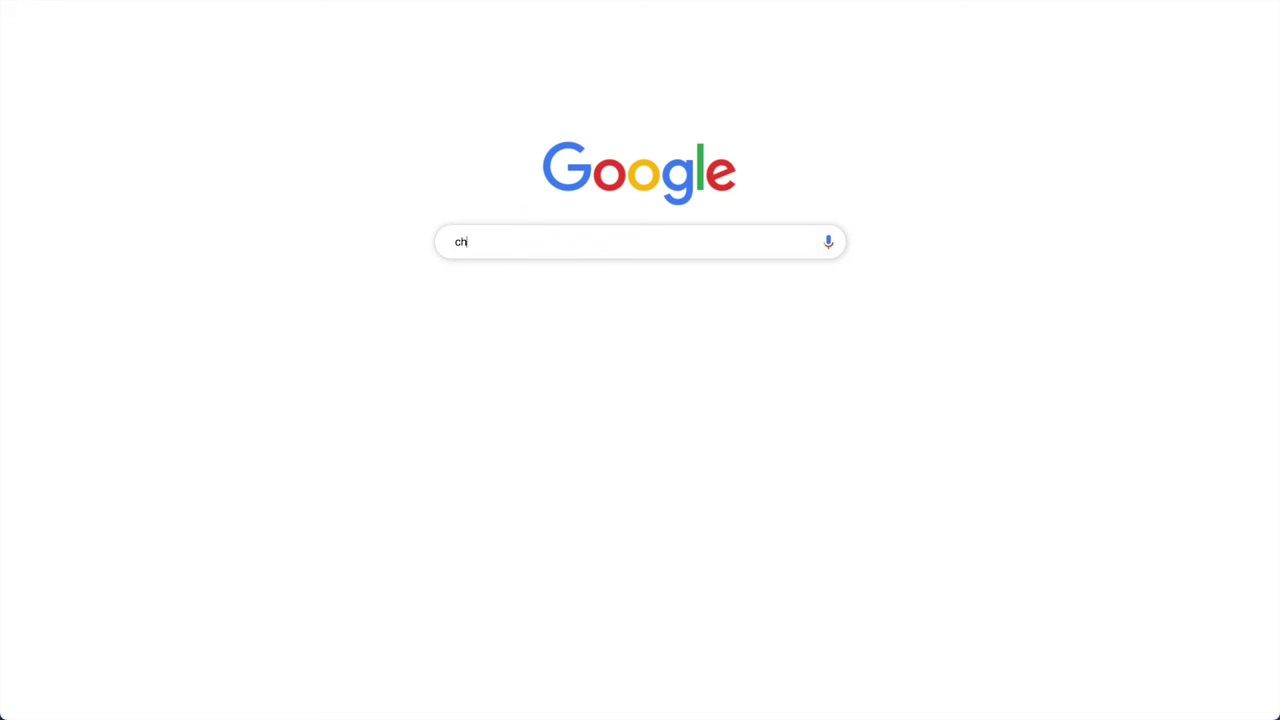
Step: Search Google Images for 'chrome browser' and copy the round Chrome logo's image address
{"action": "type", "text": "rome browser"}
{"action": "key", "text": "Return"}
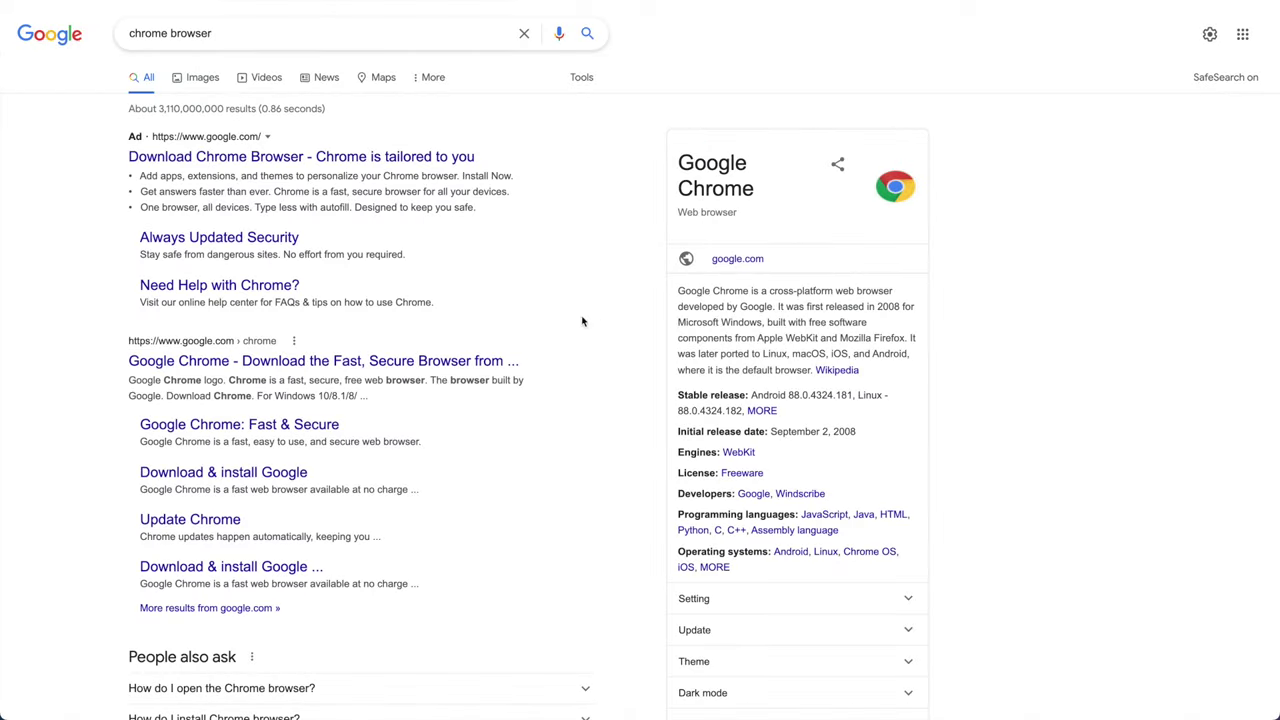
{"action": "left_click", "coordinate": [203, 88]}
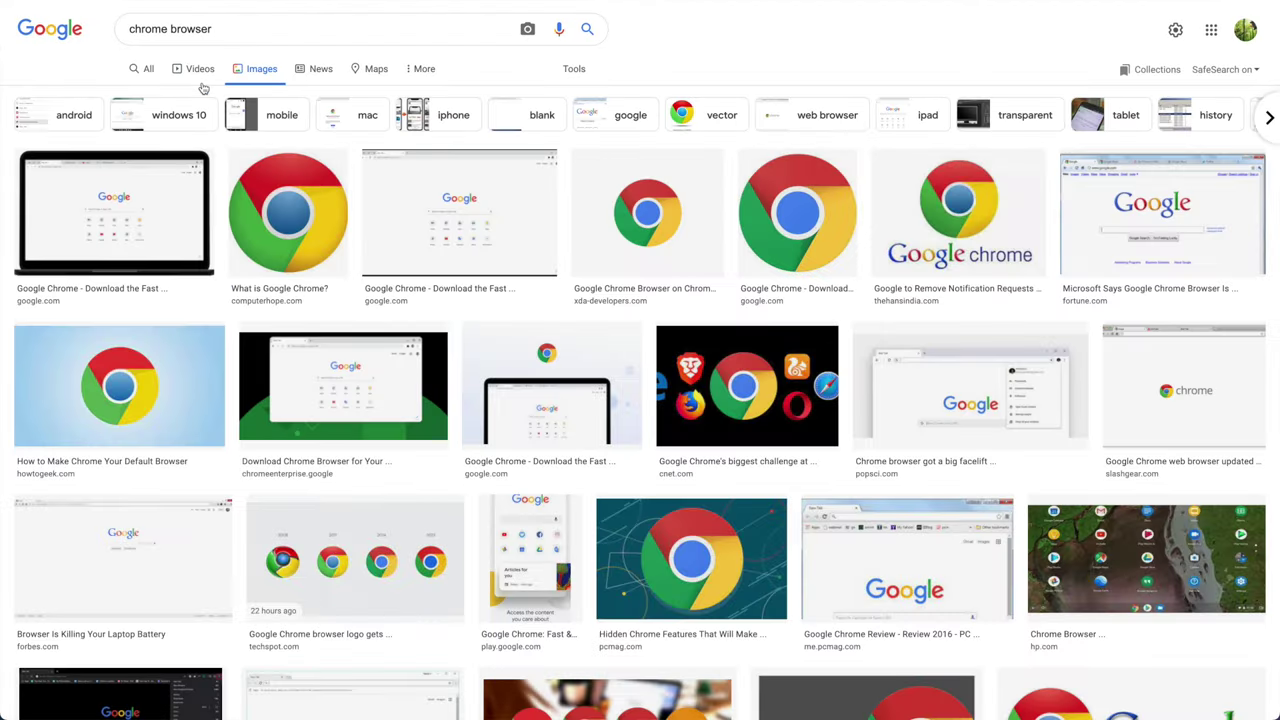
{"action": "left_click", "coordinate": [288, 214]}
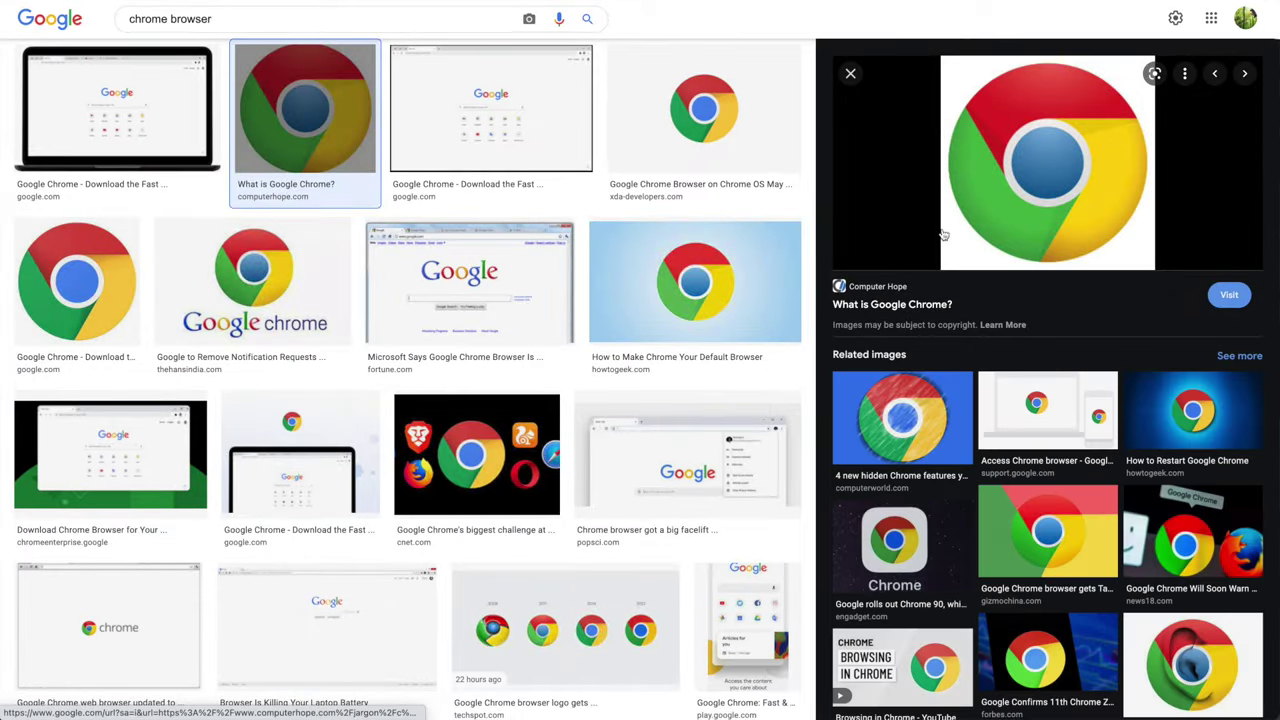
{"action": "right_click", "coordinate": [1009, 167]}
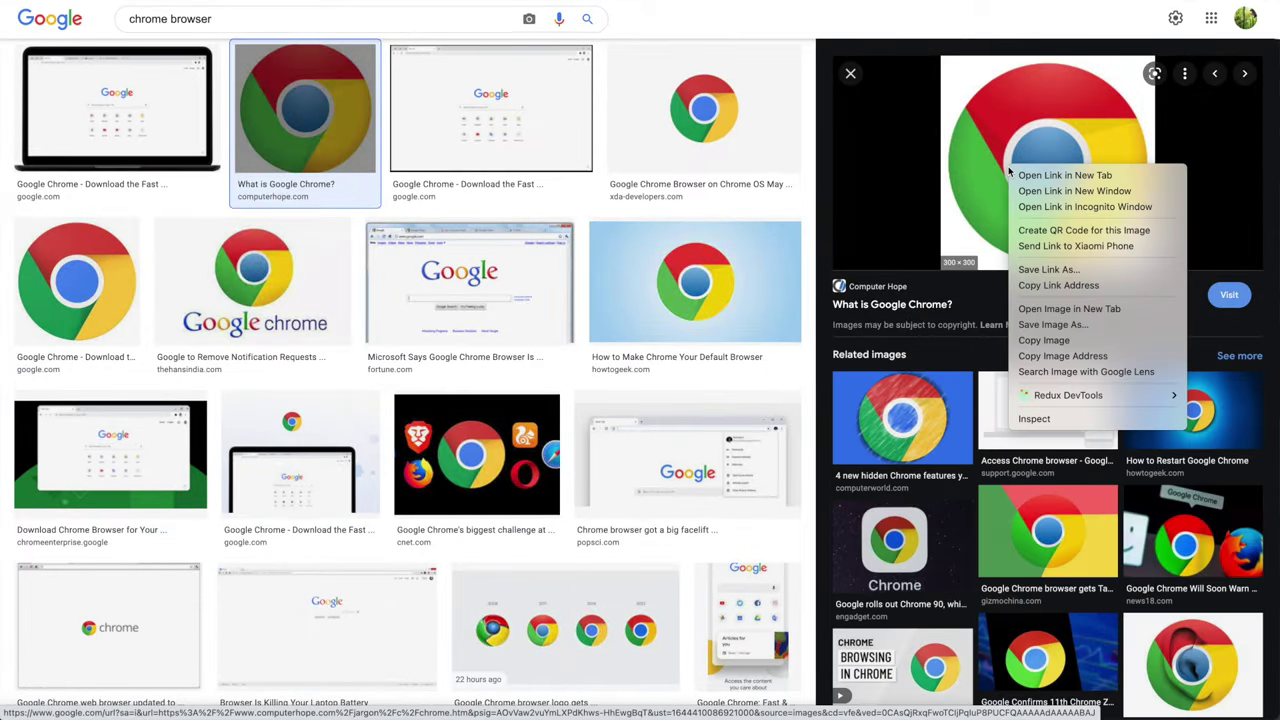
{"action": "left_click", "coordinate": [1057, 358]}
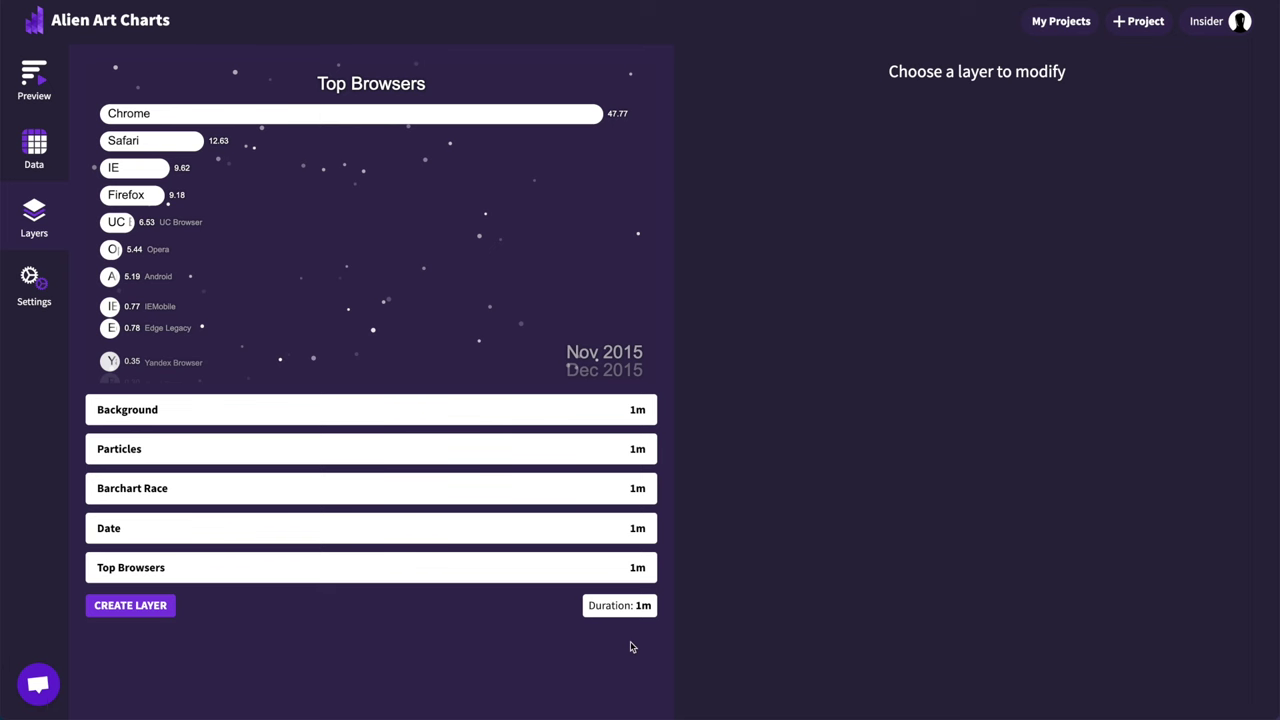
Step: Set the Chrome column's image to the pasted Chrome logo URL
{"action": "left_click", "coordinate": [30, 148]}
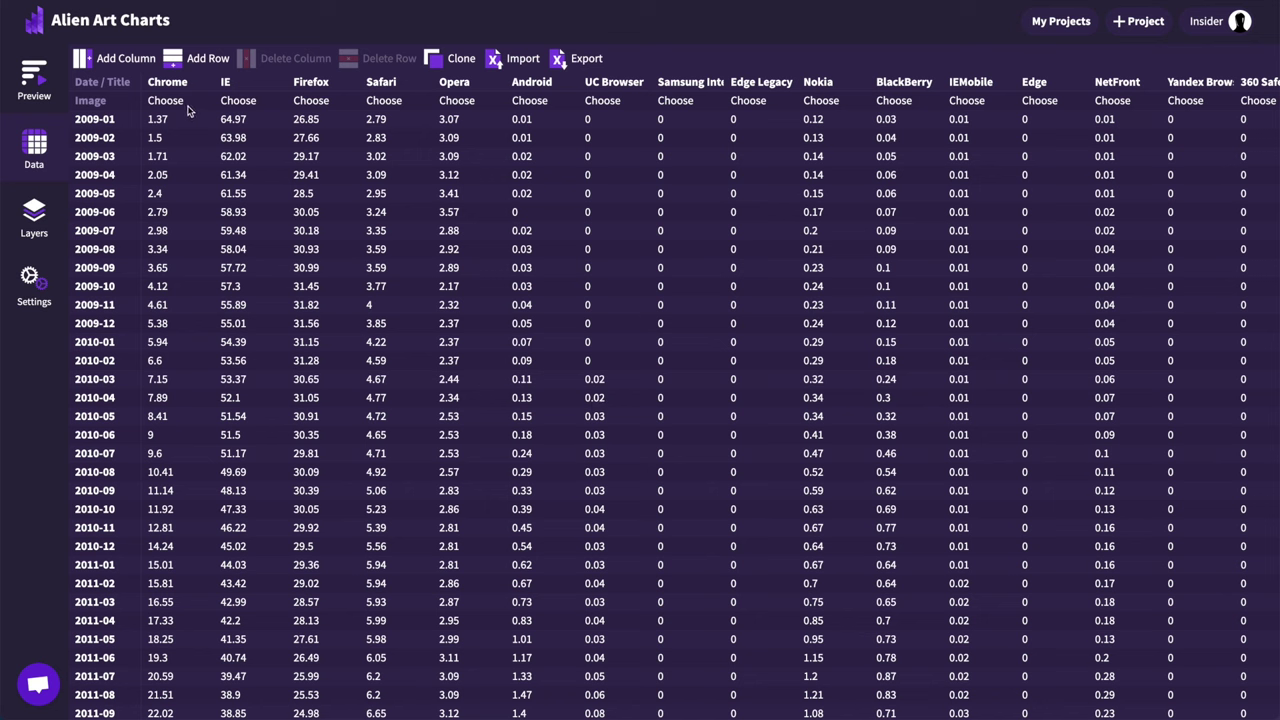
{"action": "left_click", "coordinate": [186, 104]}
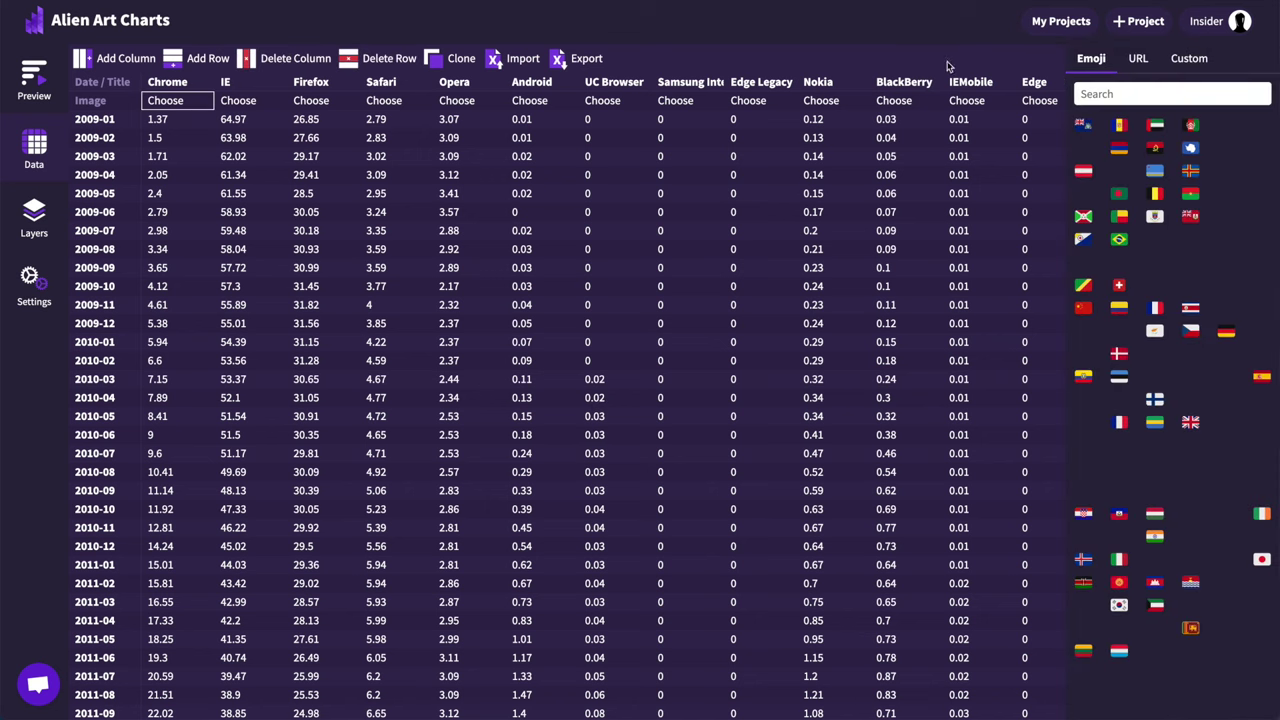
{"action": "left_click", "coordinate": [1137, 60]}
{"action": "left_click", "coordinate": [1145, 106]}
{"action": "key", "text": "ctrl+v"}
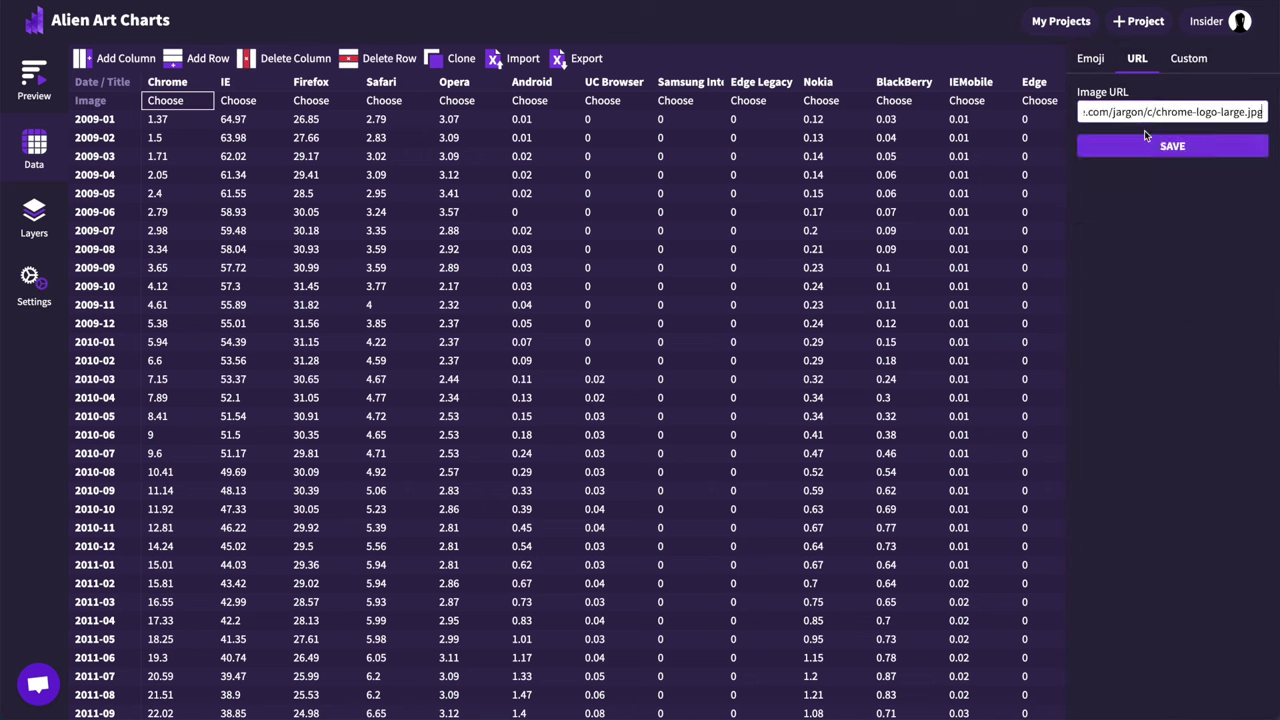
{"action": "left_click", "coordinate": [1152, 150]}
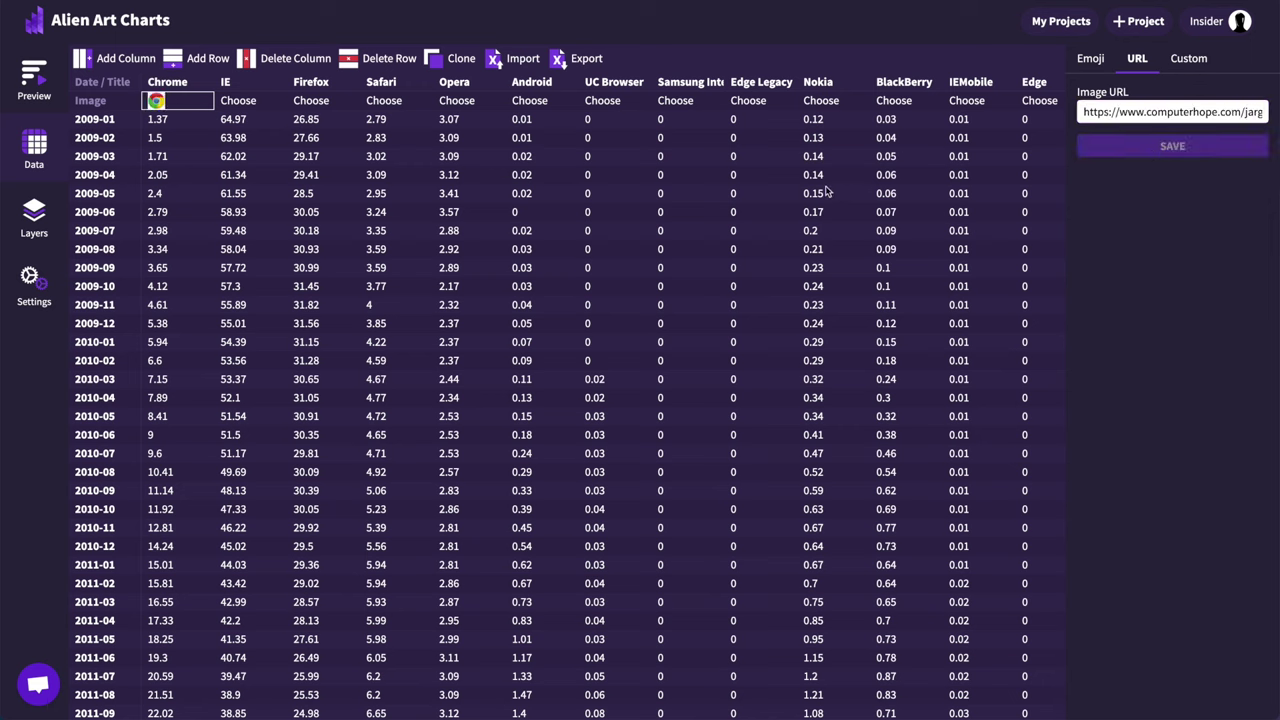
Step: Search images for 'ie browser' and paste the IE logo address into the IE column's image URL
{"action": "left_click", "coordinate": [257, 106]}
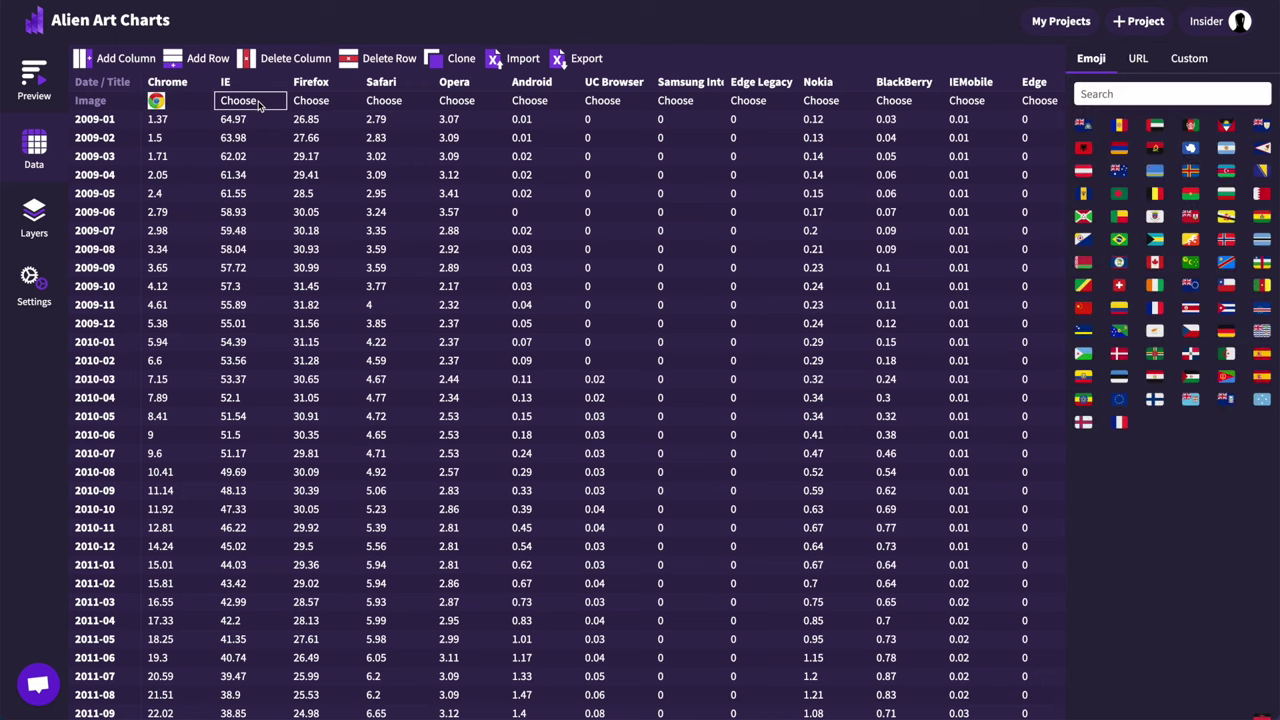
{"action": "key", "text": "alt+Tab"}
{"action": "double_click", "coordinate": [157, 28]}
{"action": "key", "text": "BackSpace"}
{"action": "type", "text": "ie"}
{"action": "key", "text": "Return"}
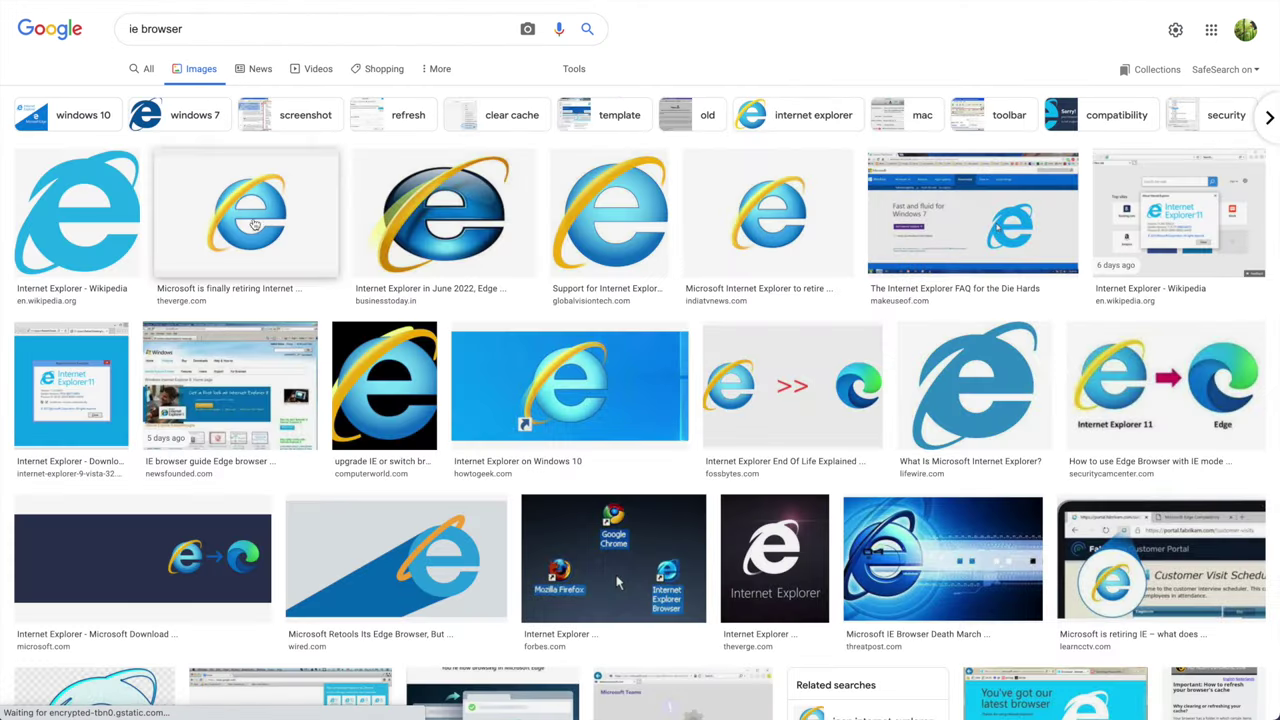
{"action": "left_click", "coordinate": [77, 210]}
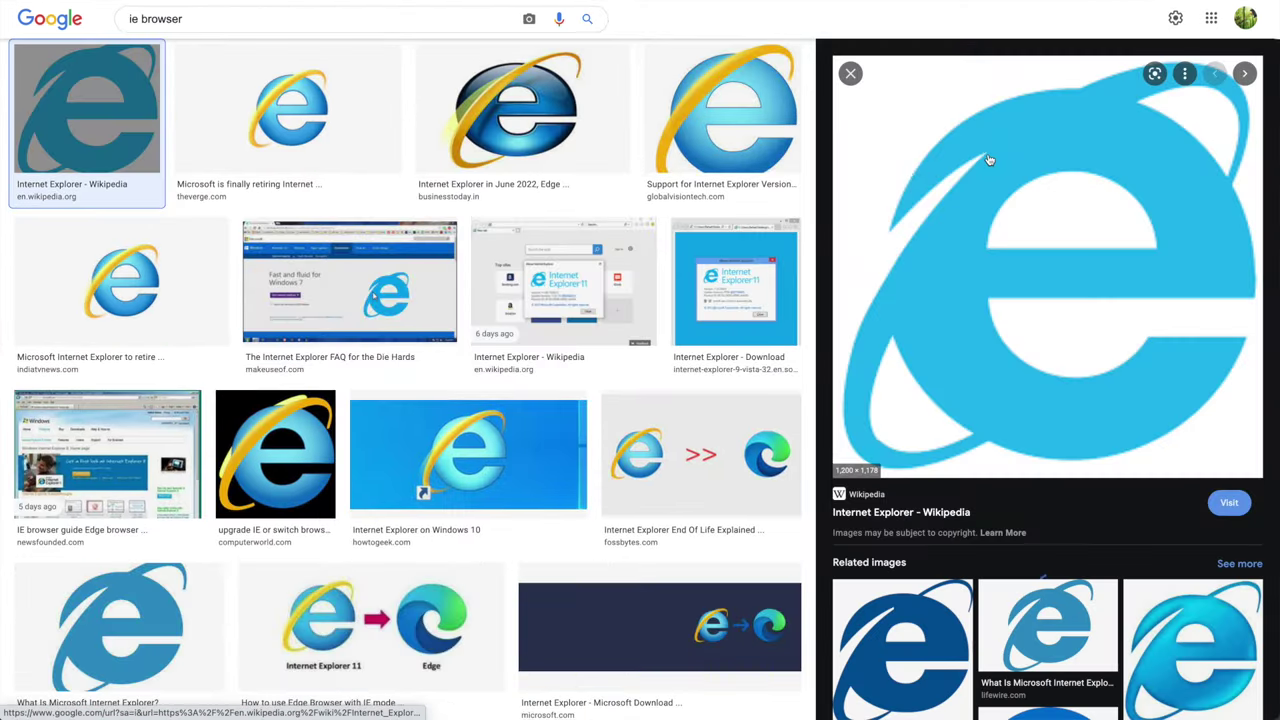
{"action": "right_click", "coordinate": [988, 152]}
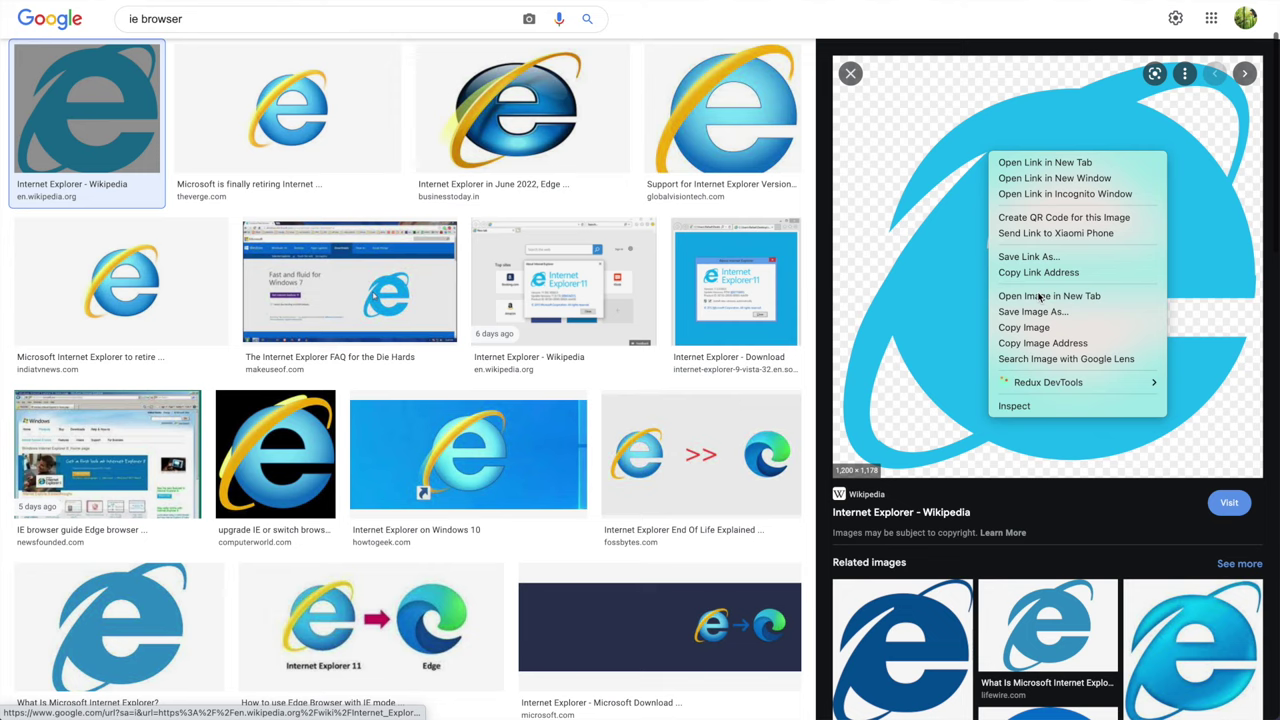
{"action": "left_click", "coordinate": [1040, 343]}
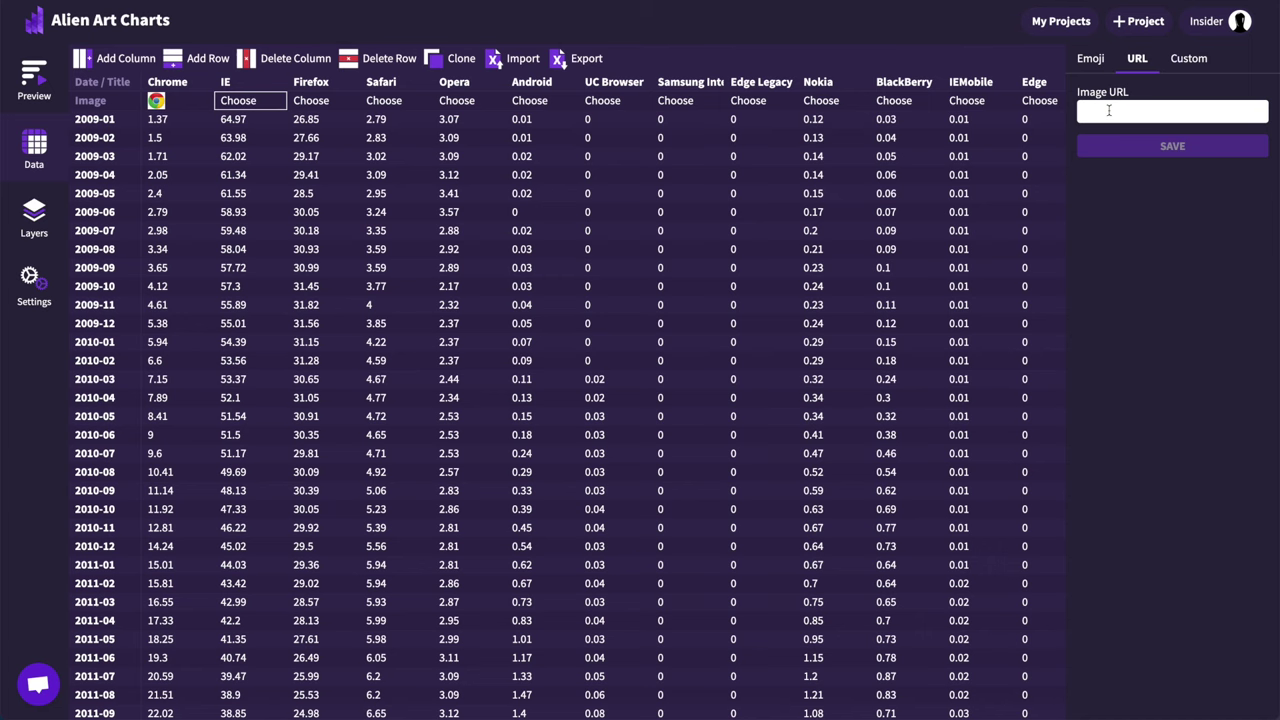
{"action": "left_click", "coordinate": [1108, 111]}
{"action": "key", "text": "ctrl+v"}
Step: Save the IE logo and add logos for UC Browser through Yandex and 360 Safe
{"action": "left_click", "coordinate": [460, 193]}
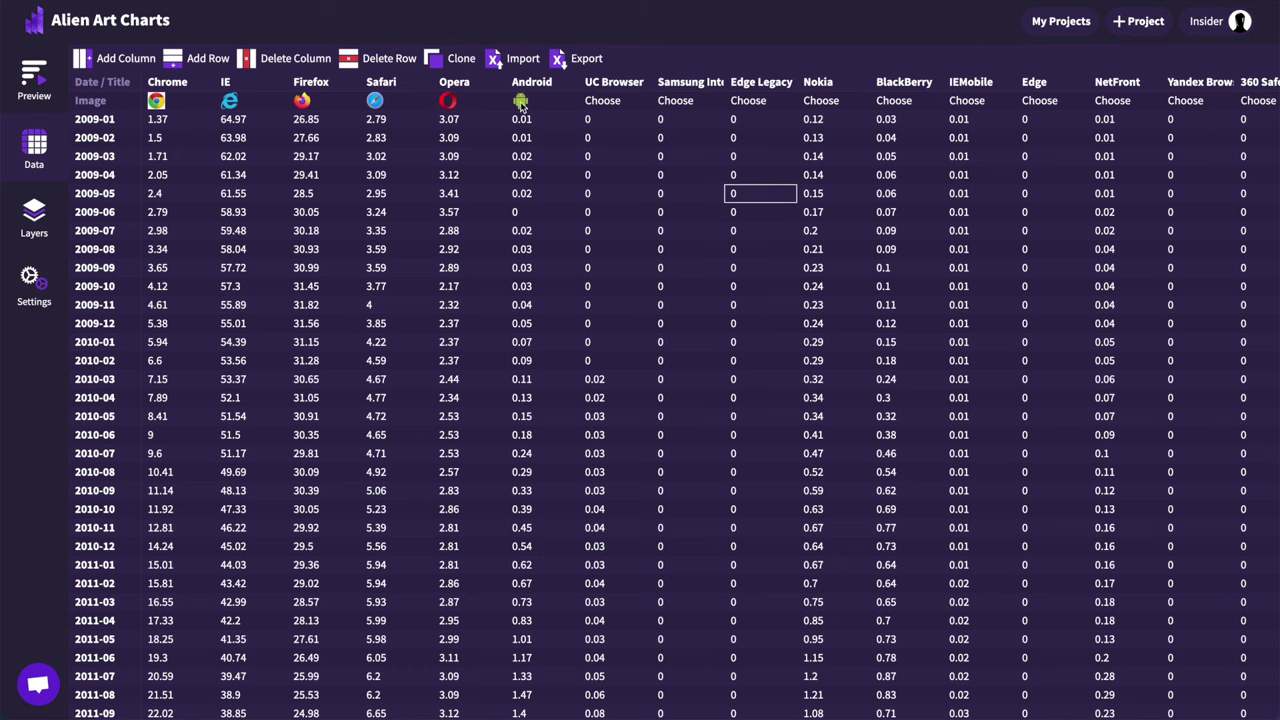
{"action": "left_click", "coordinate": [1030, 100]}
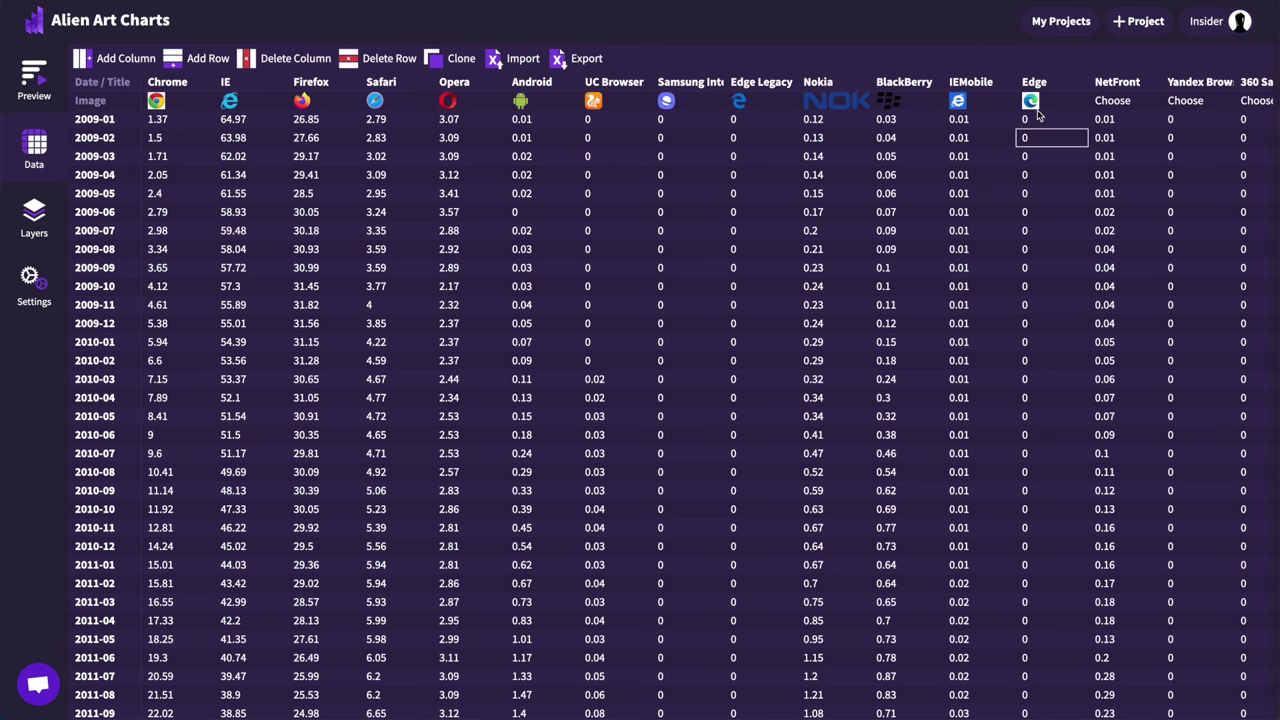
{"action": "left_click", "coordinate": [1112, 100]}
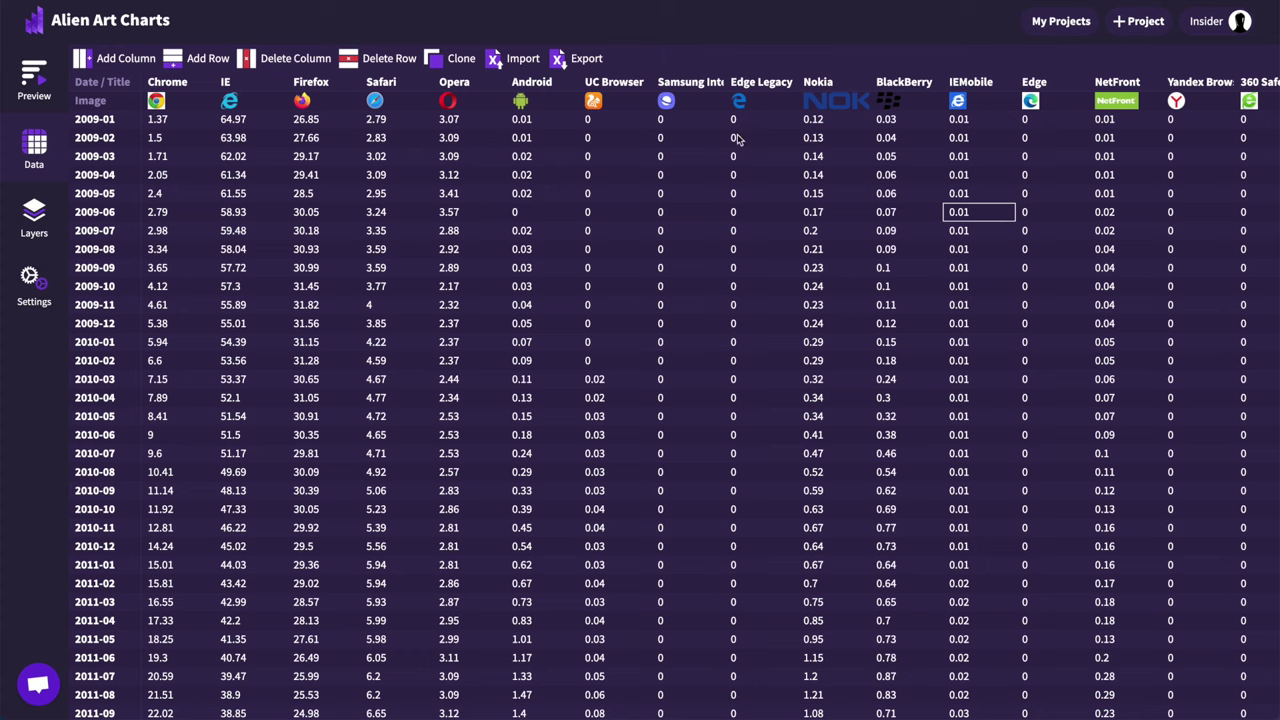
{"action": "key", "text": "Escape"}
{"action": "left_click", "coordinate": [37, 230]}
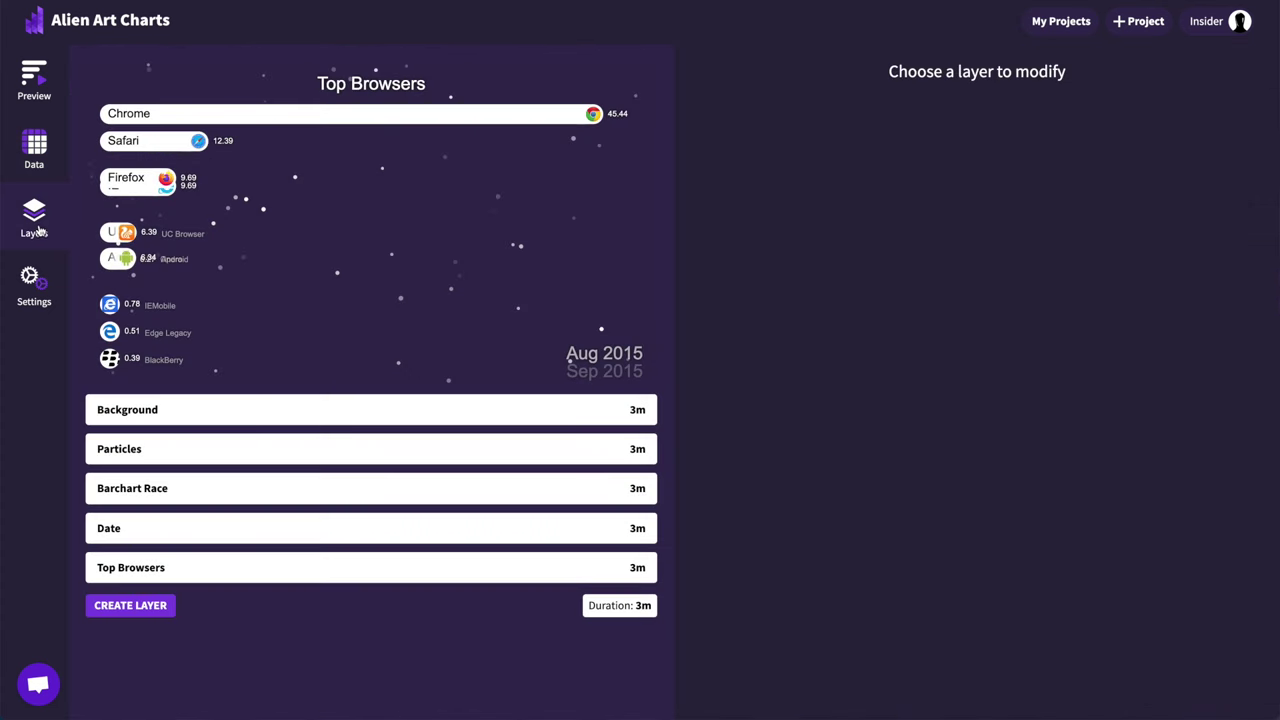
Step: Set the Background layer colour to blue #223c98 and preview the race
{"action": "left_click", "coordinate": [473, 315]}
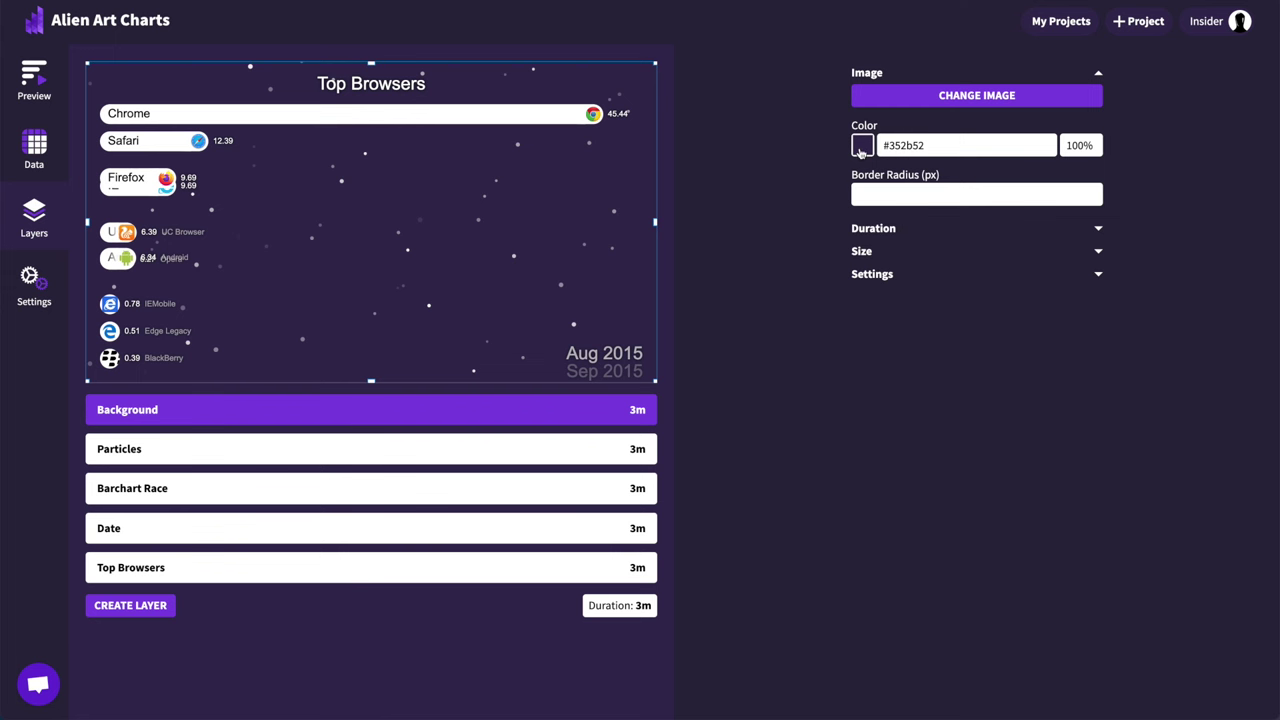
{"action": "left_click", "coordinate": [861, 150]}
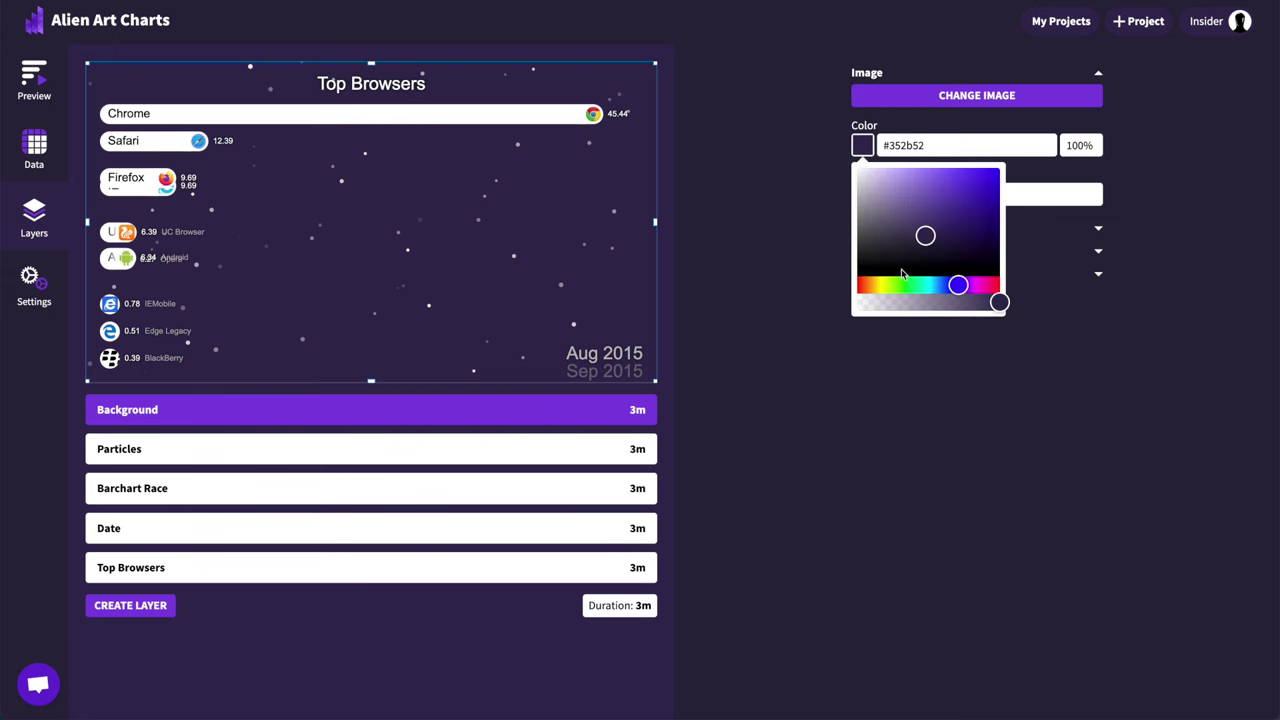
{"action": "left_click", "coordinate": [948, 290]}
{"action": "left_click", "coordinate": [966, 210]}
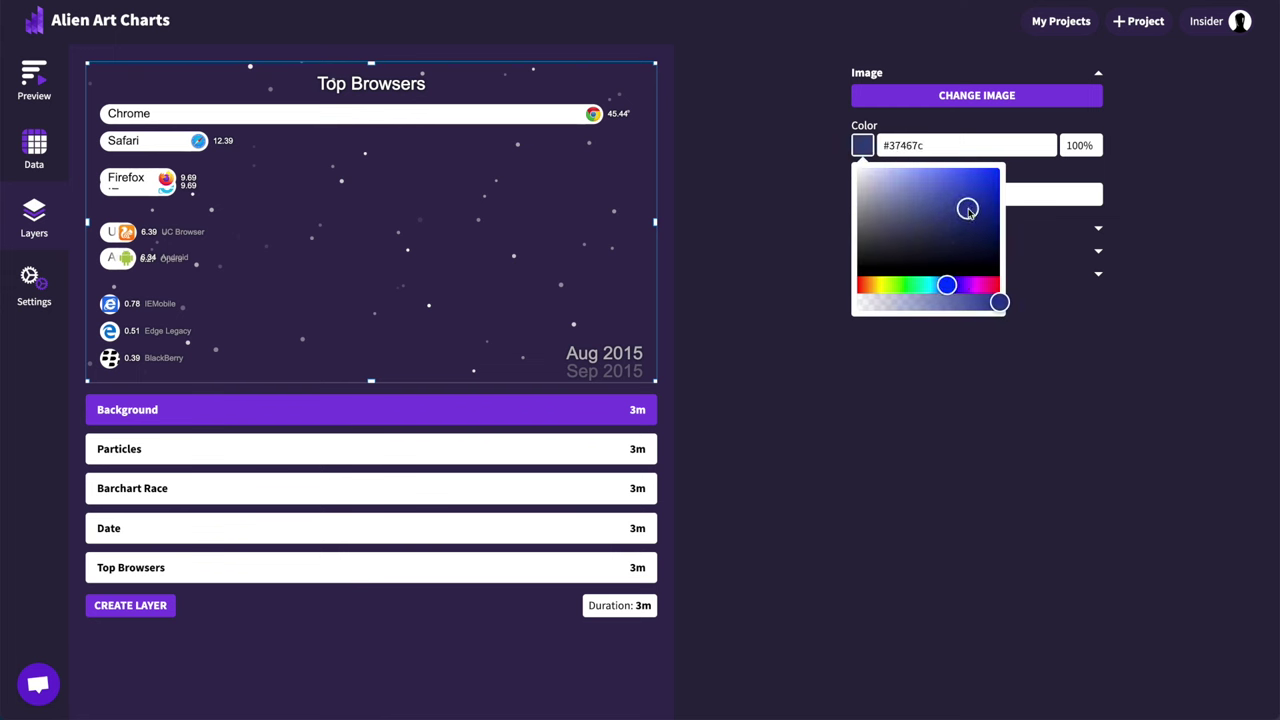
{"action": "left_click", "coordinate": [778, 337]}
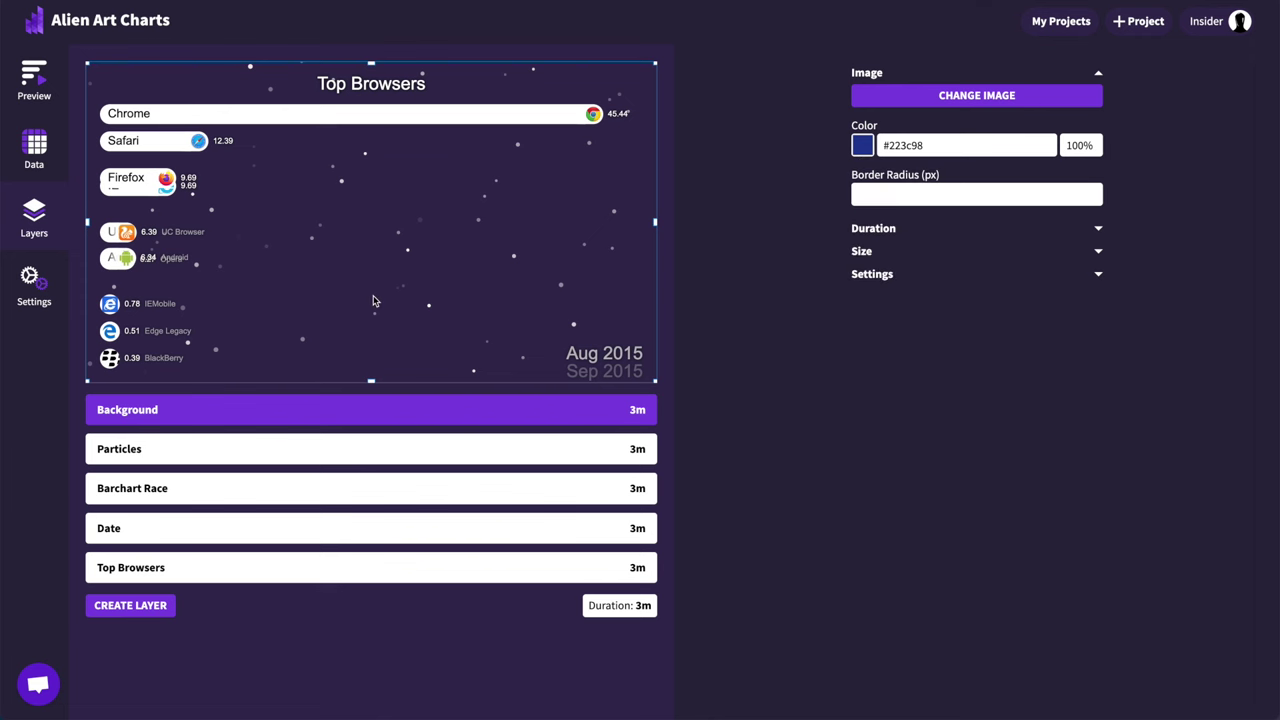
{"action": "left_click", "coordinate": [35, 97]}
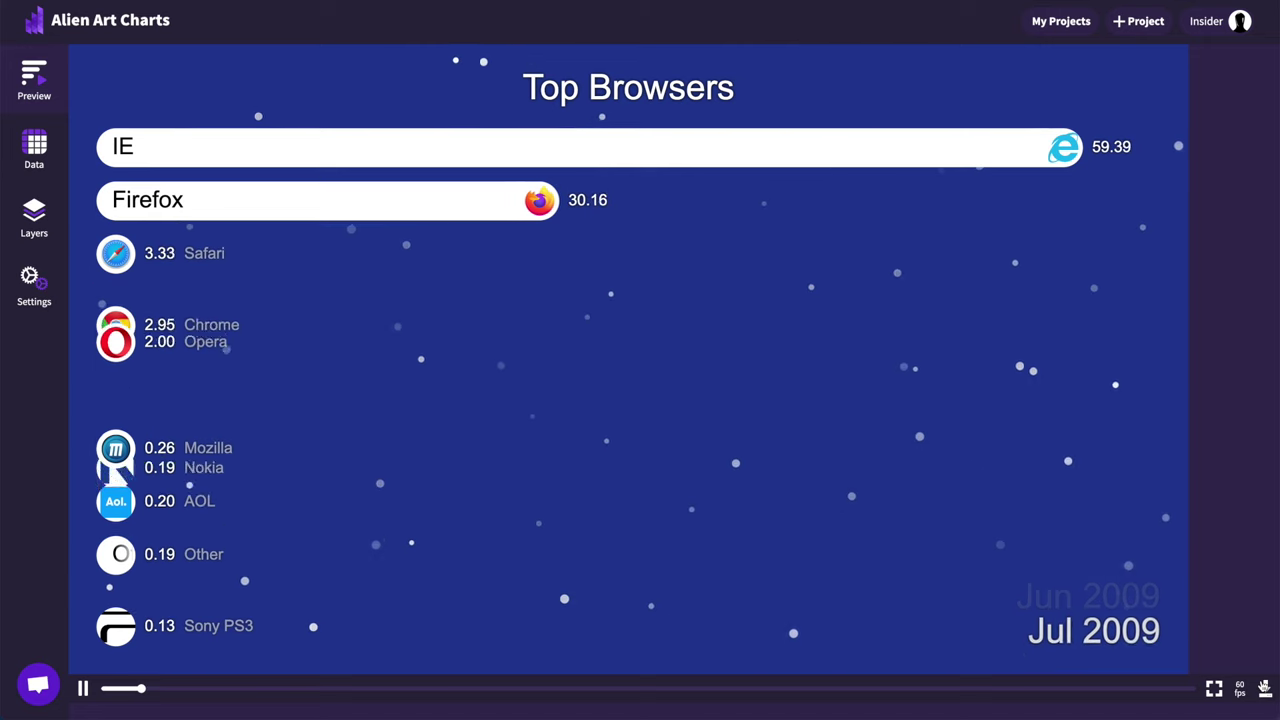
Step: Start recording the Top Browsers race as a video
{"action": "left_click", "coordinate": [1265, 688]}
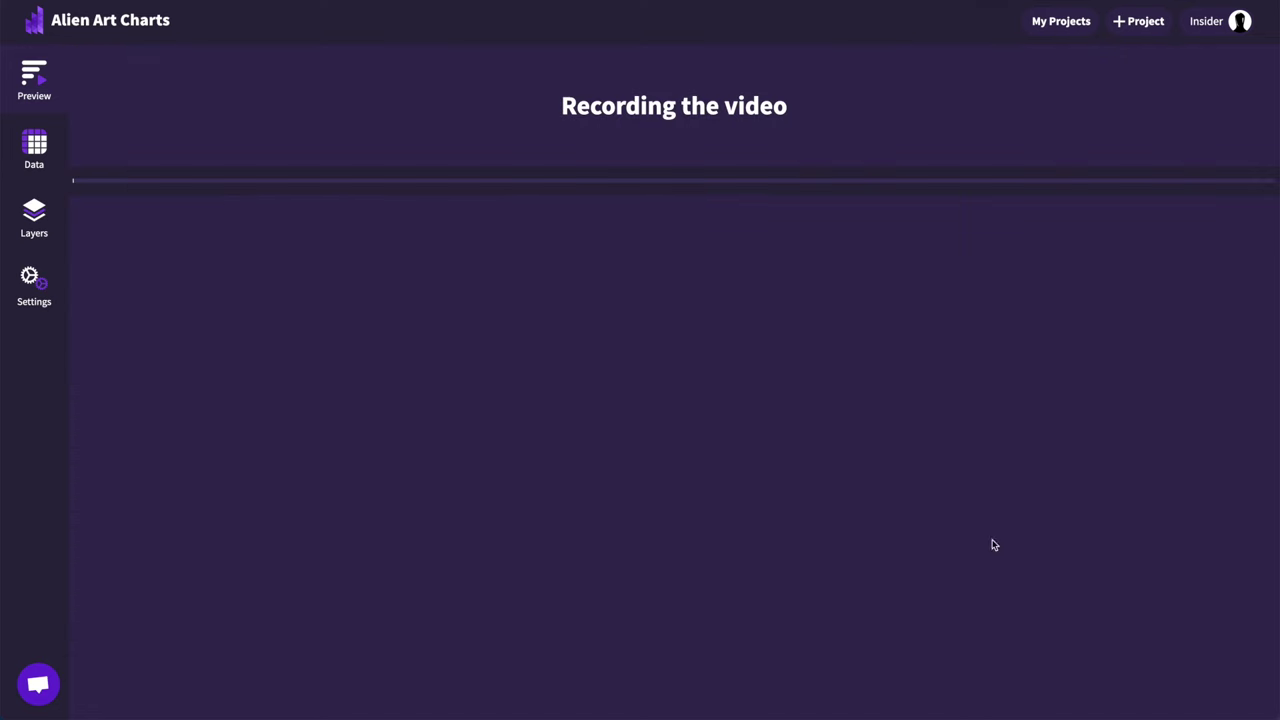